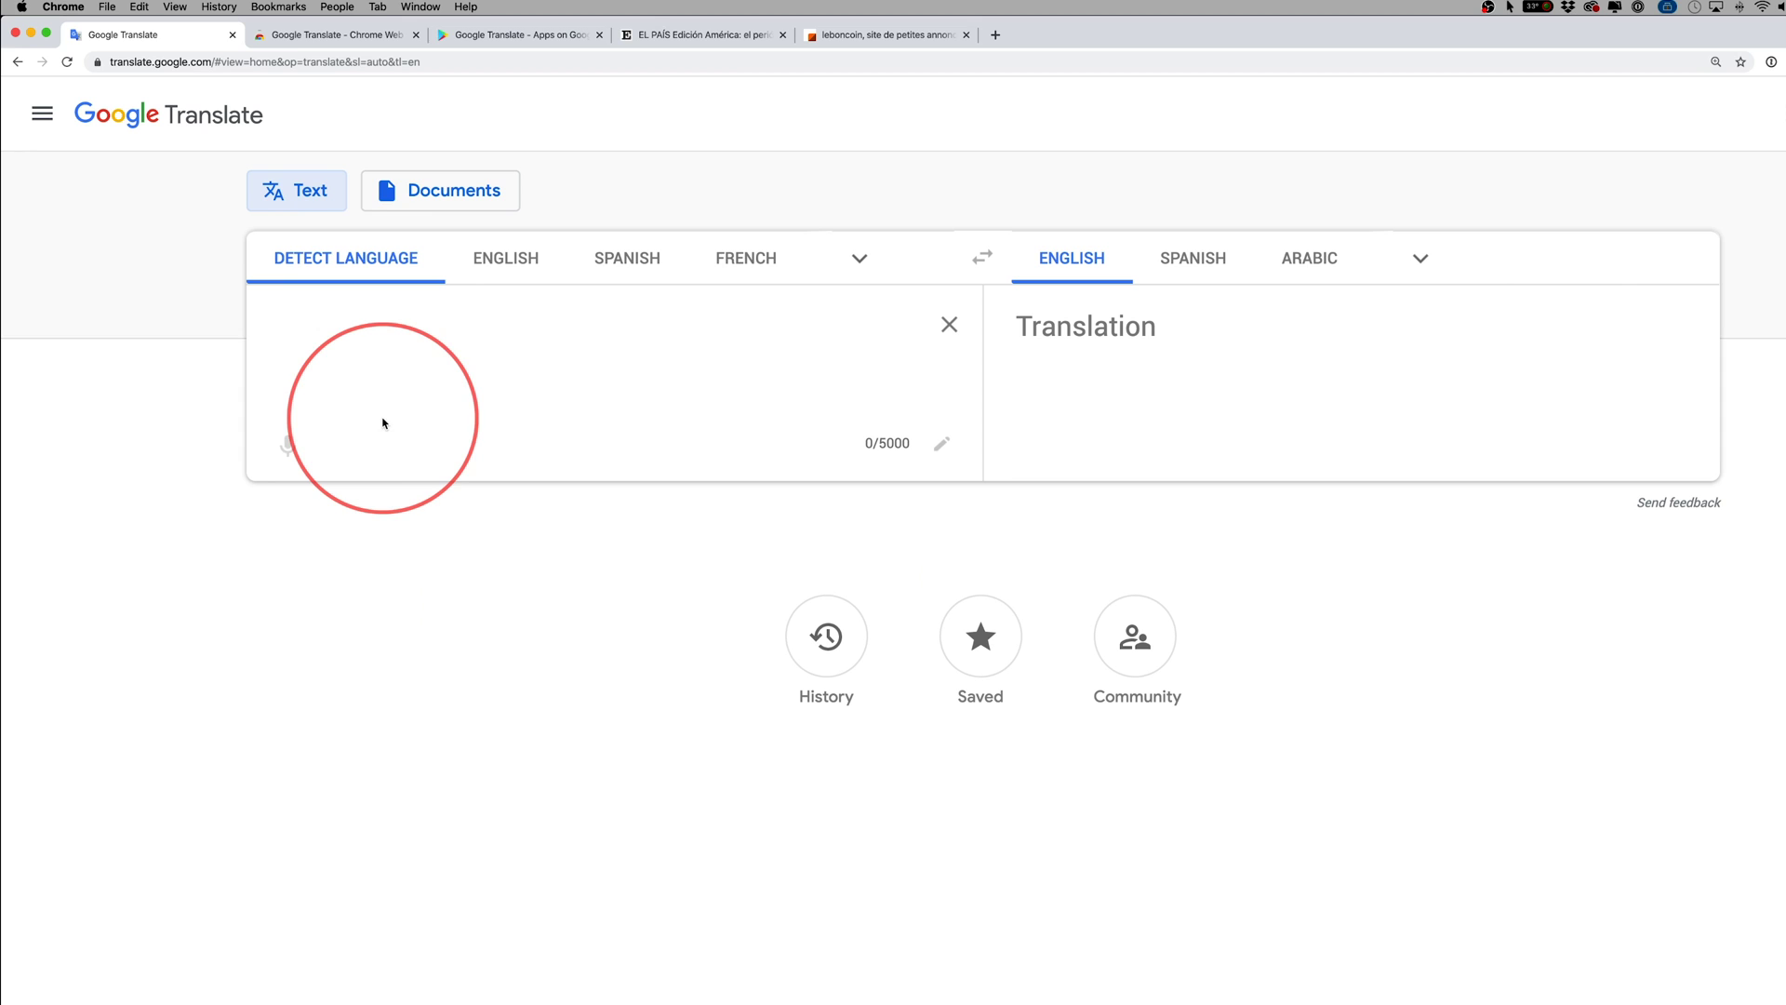
Check the Translate extension on the Chrome Web Store and the Translate app on Google Play, then return to Translate
{"action": "left_click", "coordinate": [328, 36]}
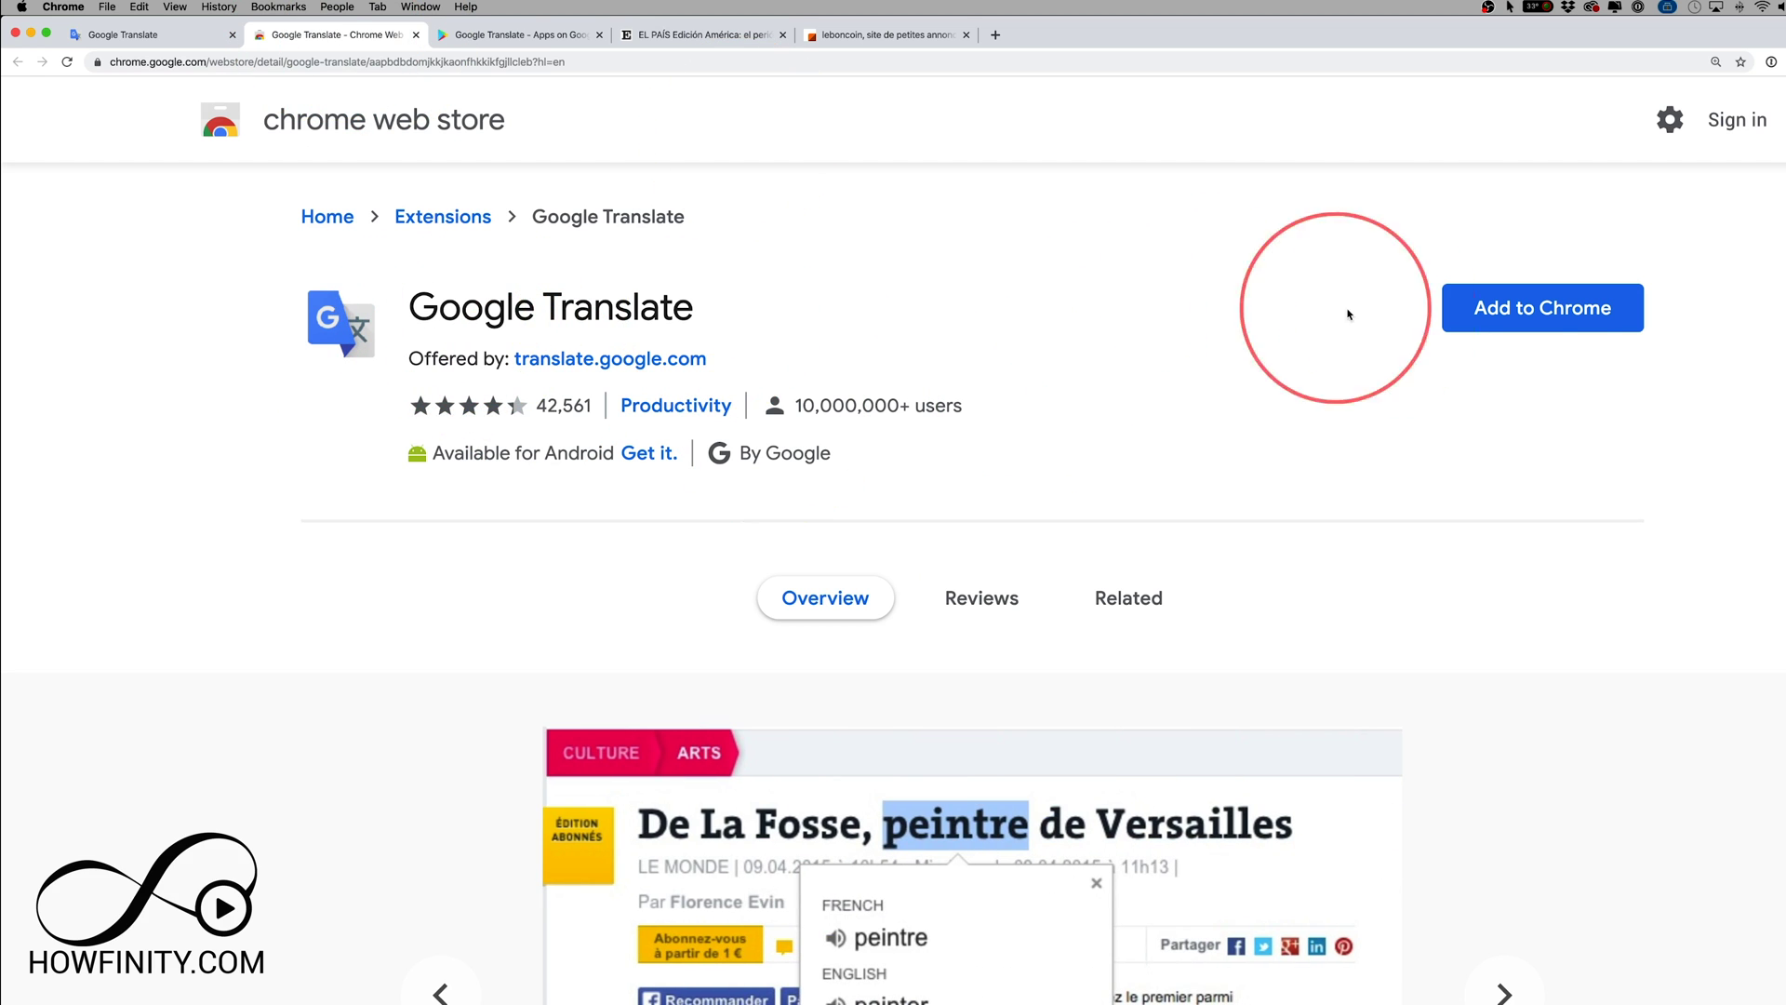
{"action": "left_click", "coordinate": [539, 35]}
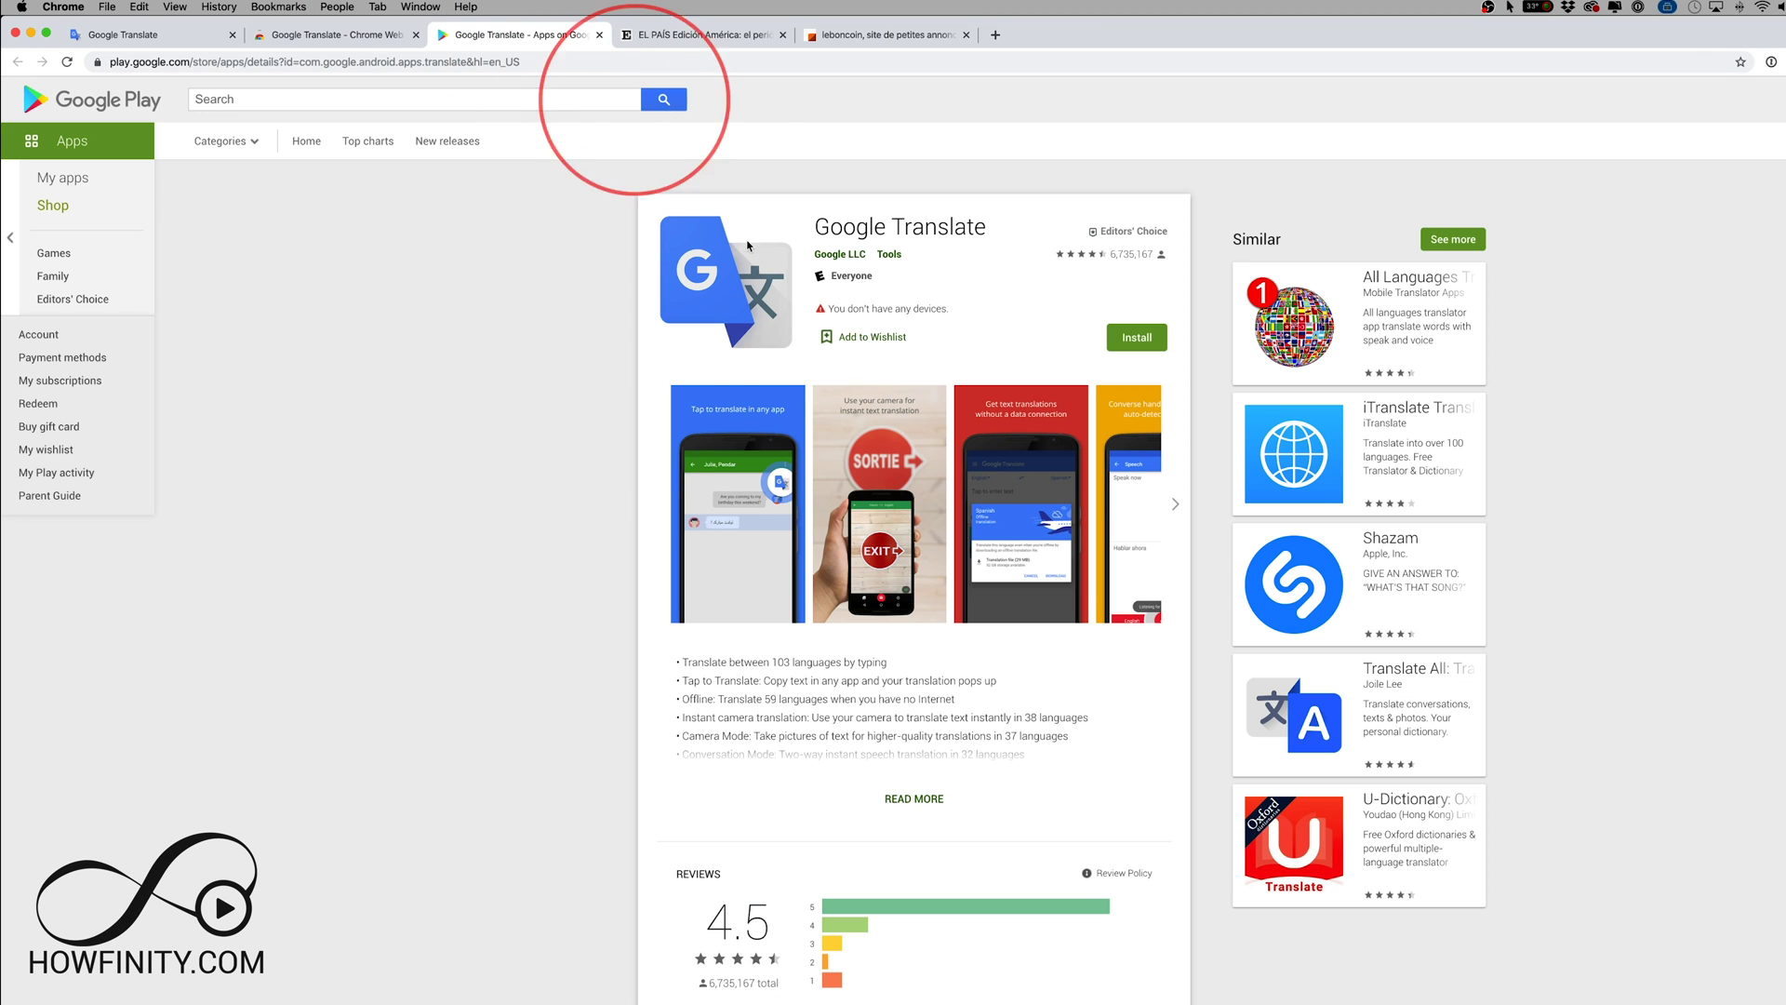
{"action": "left_click", "coordinate": [126, 35]}
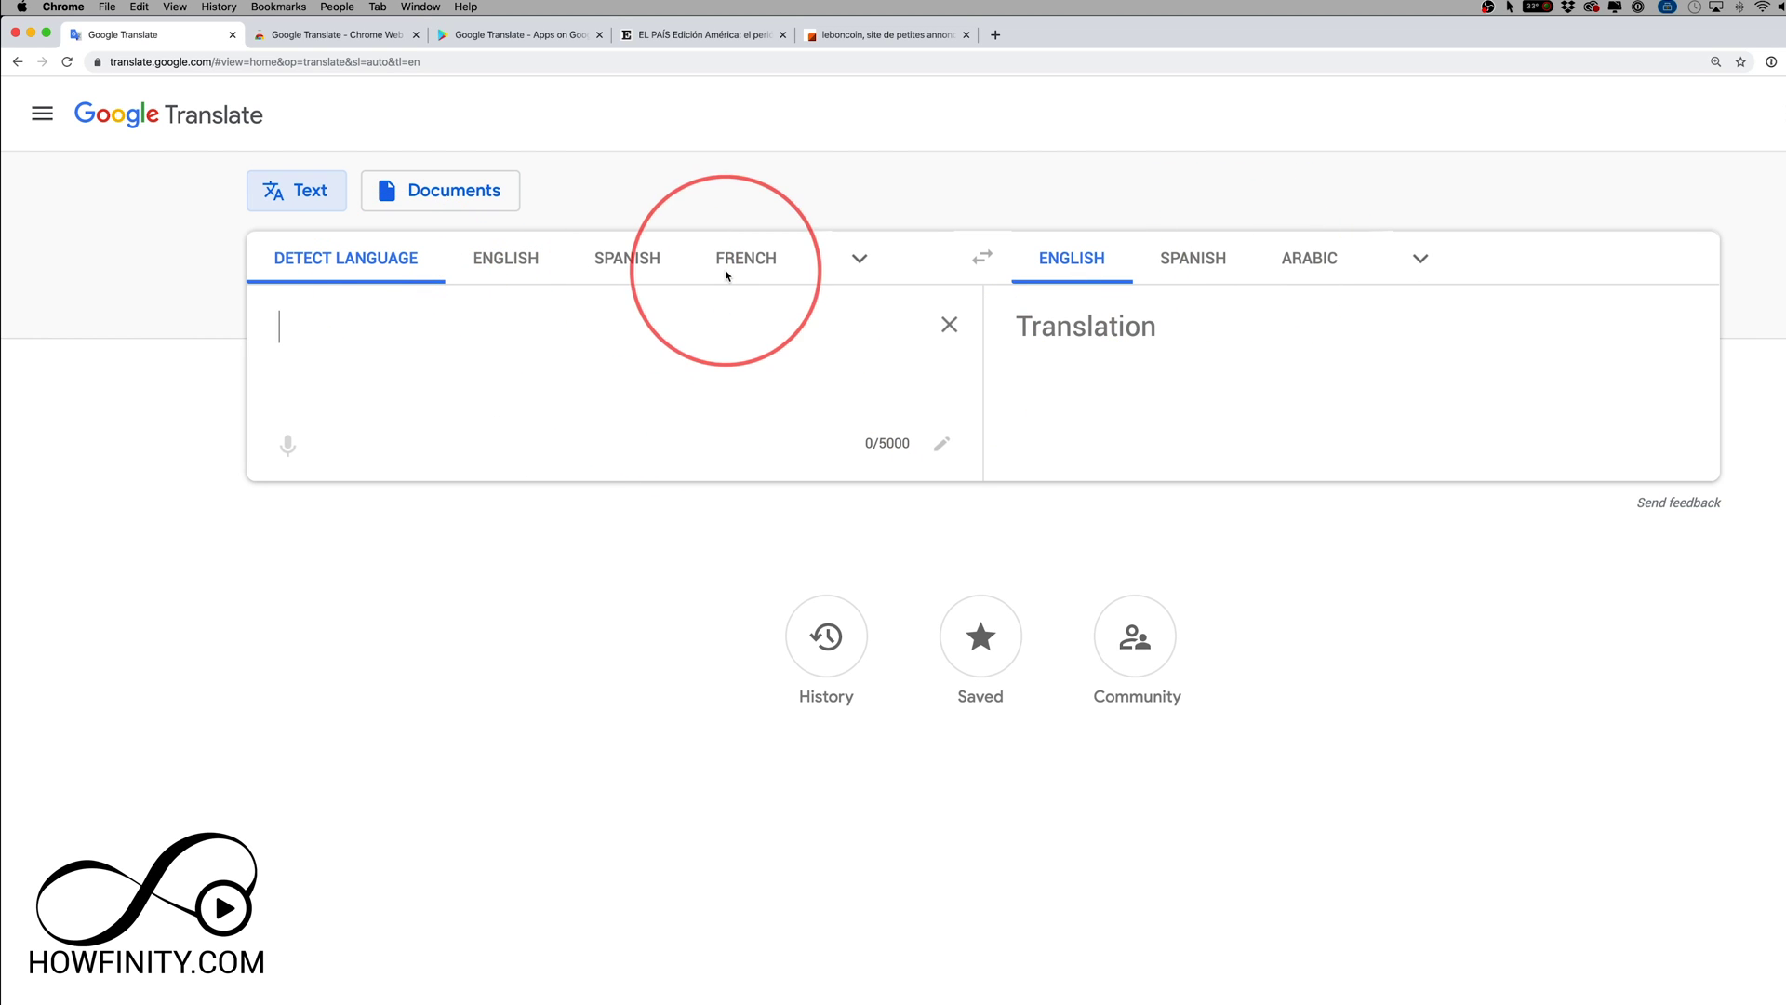
Browse the source-language list, then switch Google Translate to Documents mode
{"action": "left_click", "coordinate": [857, 262]}
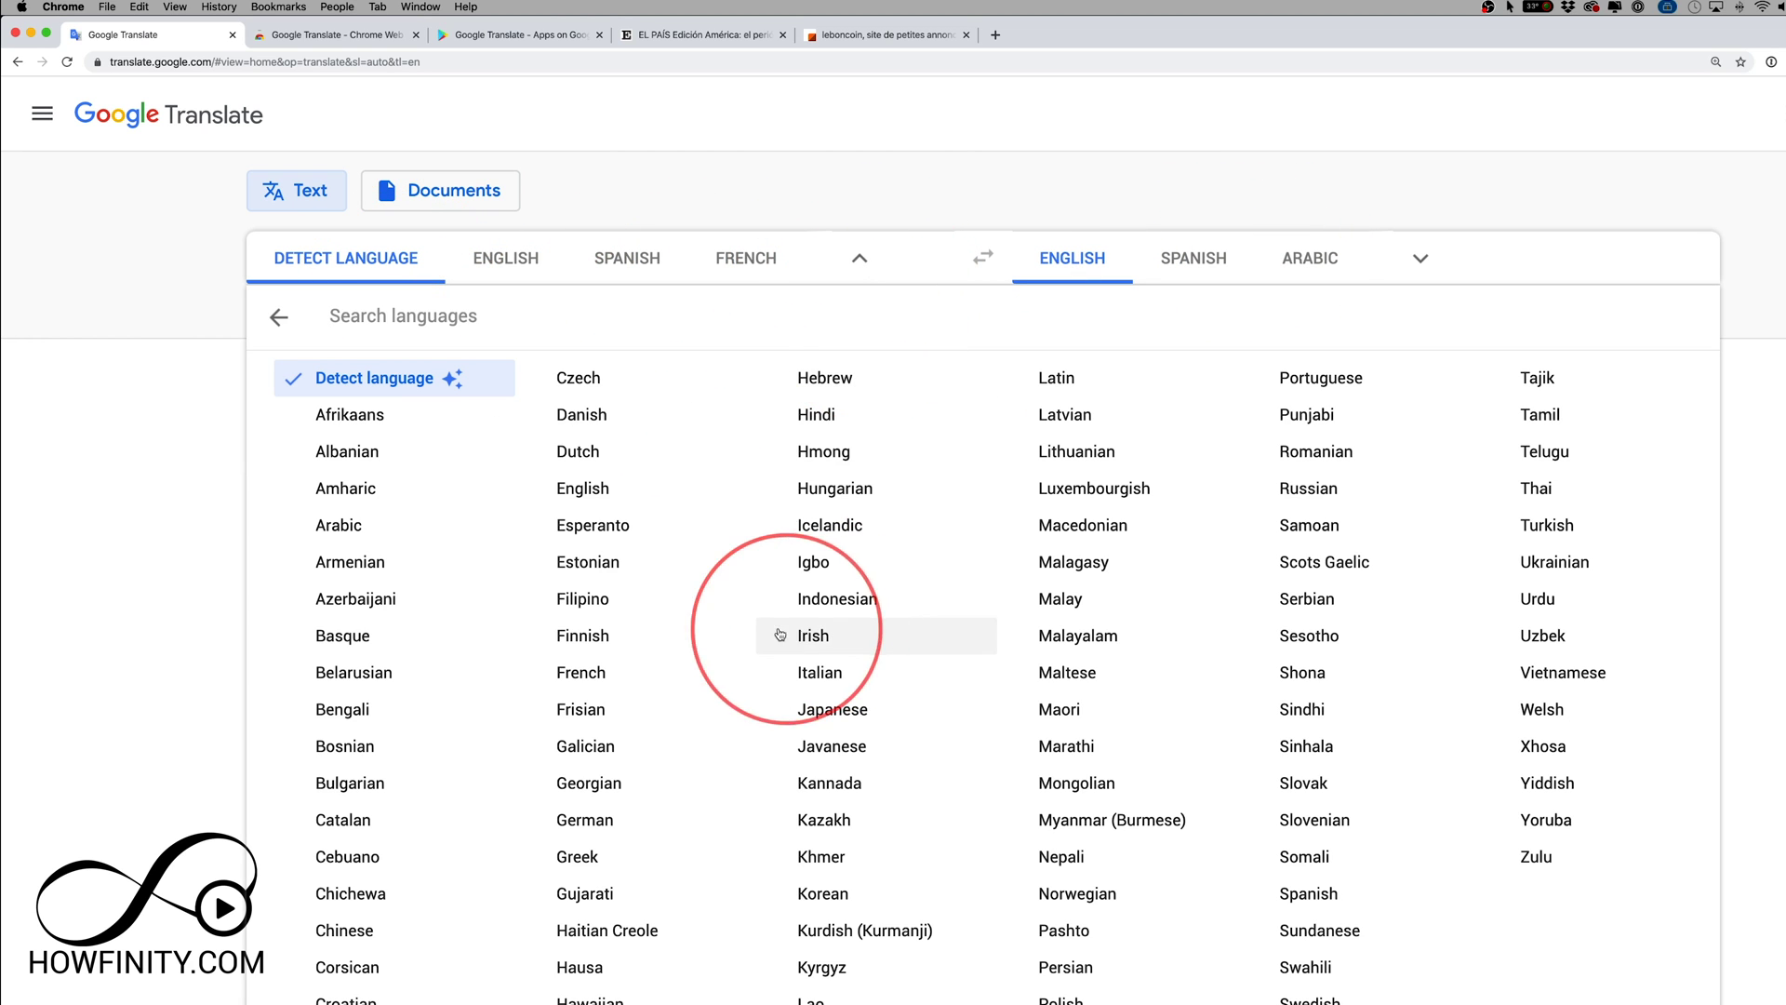
{"action": "left_click", "coordinate": [858, 262]}
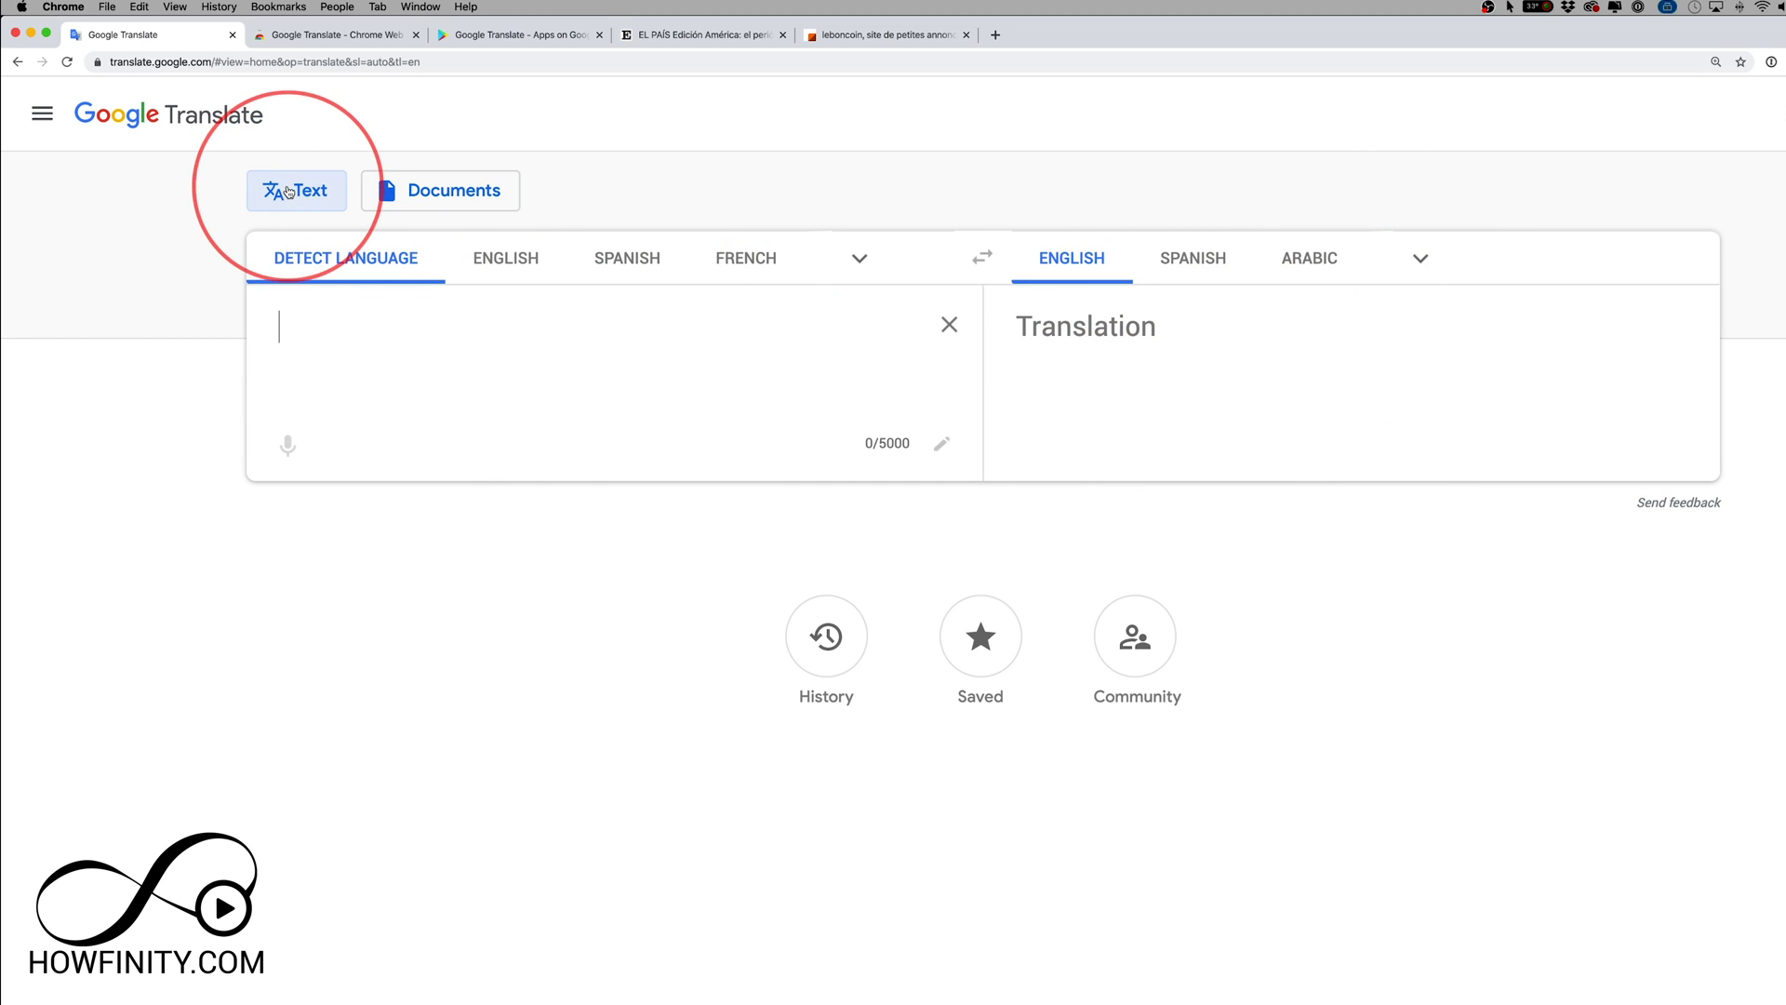
{"action": "left_click", "coordinate": [450, 194]}
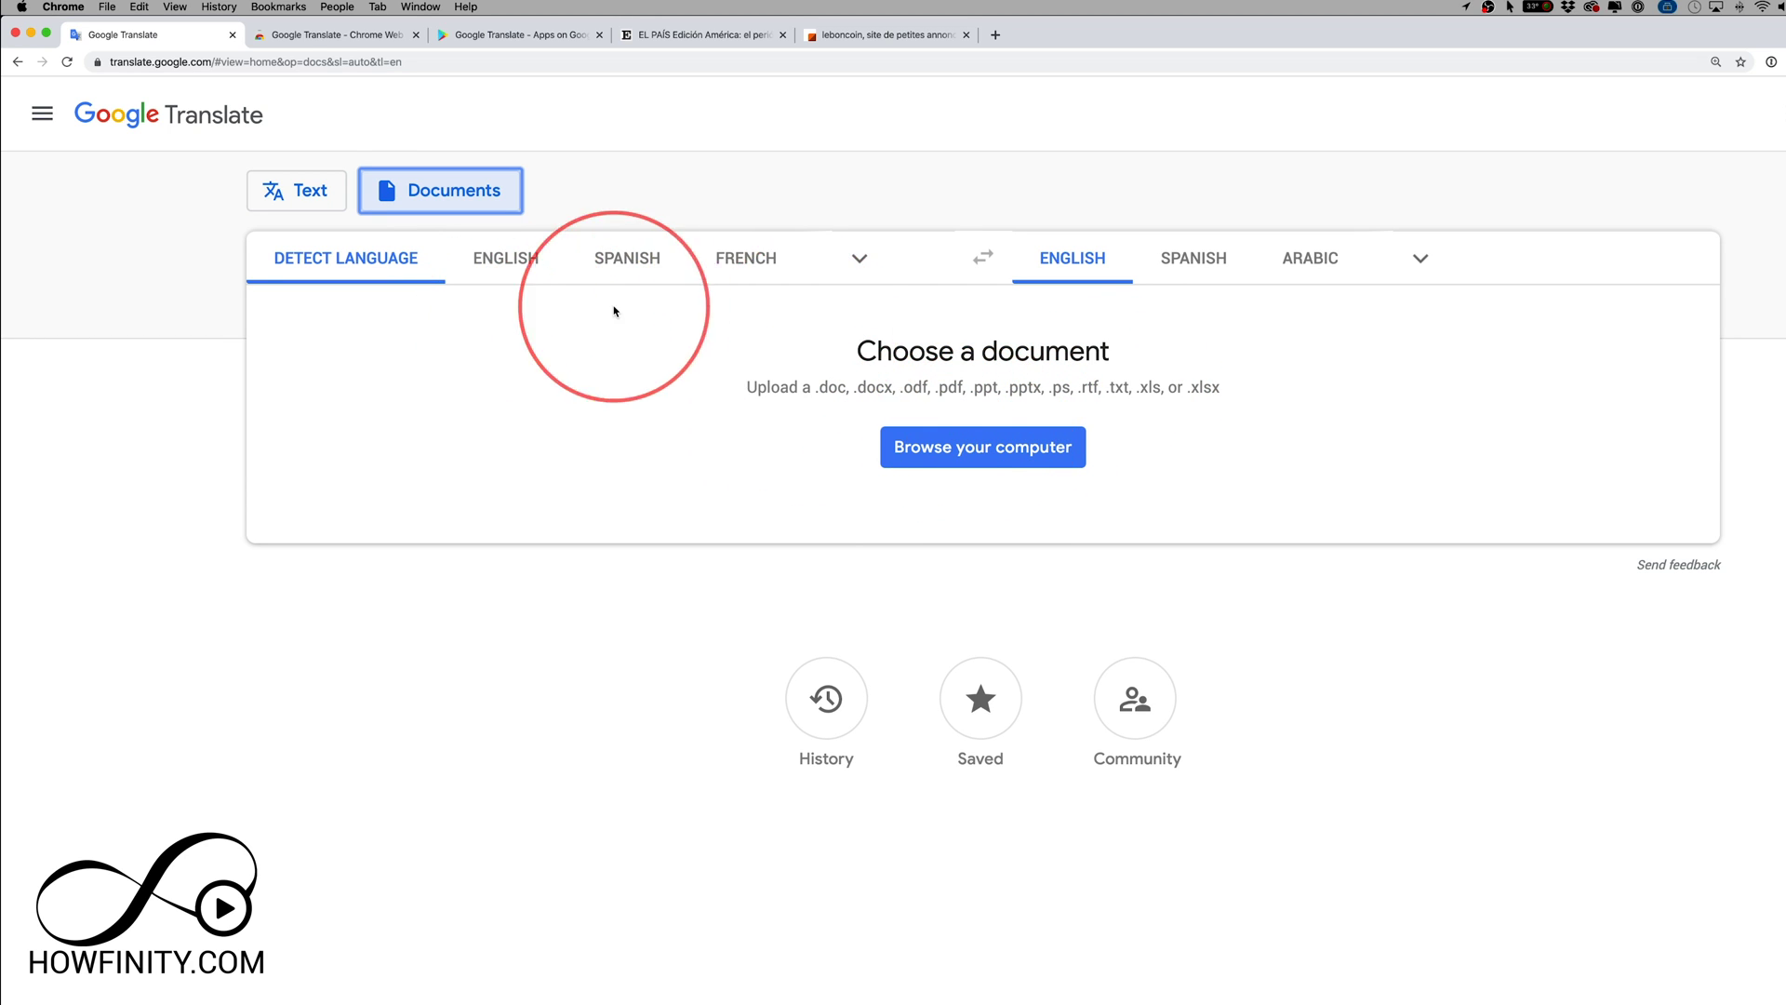
Switch from Documents back to Text translation mode
{"action": "left_click", "coordinate": [295, 205]}
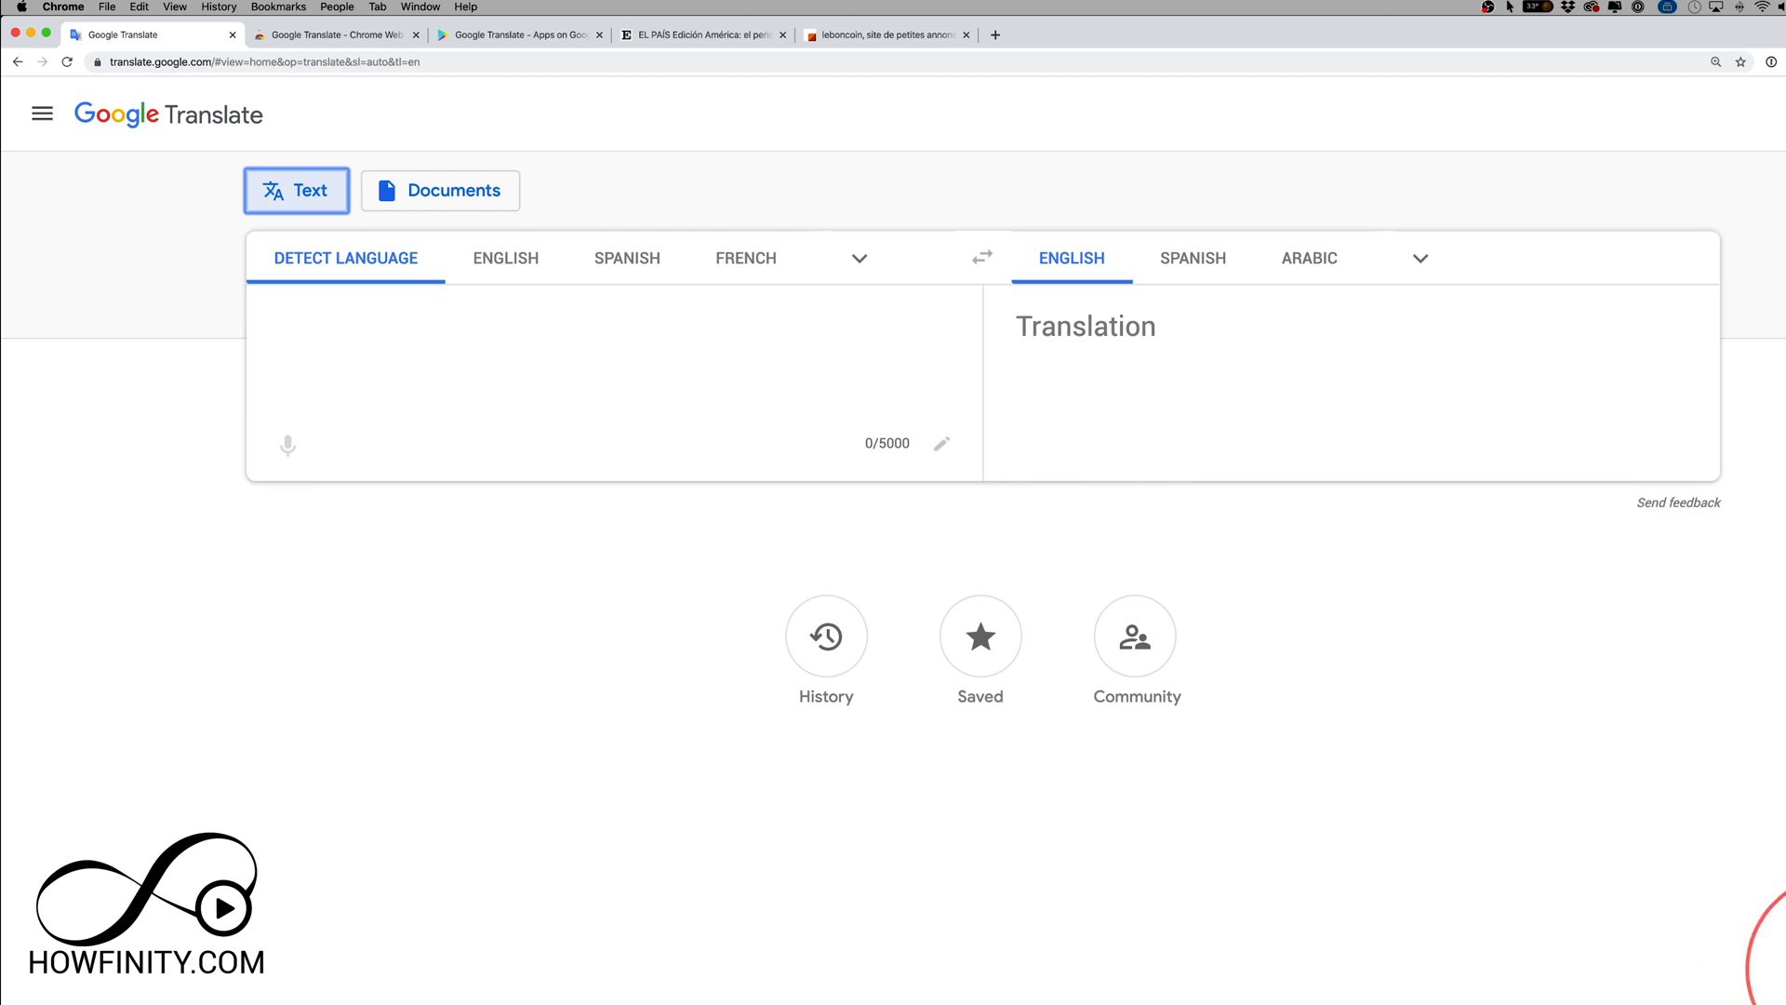
In Notes, select the first thank-you line about watching and subscribing and copy it
{"action": "key", "text": "super+Tab"}
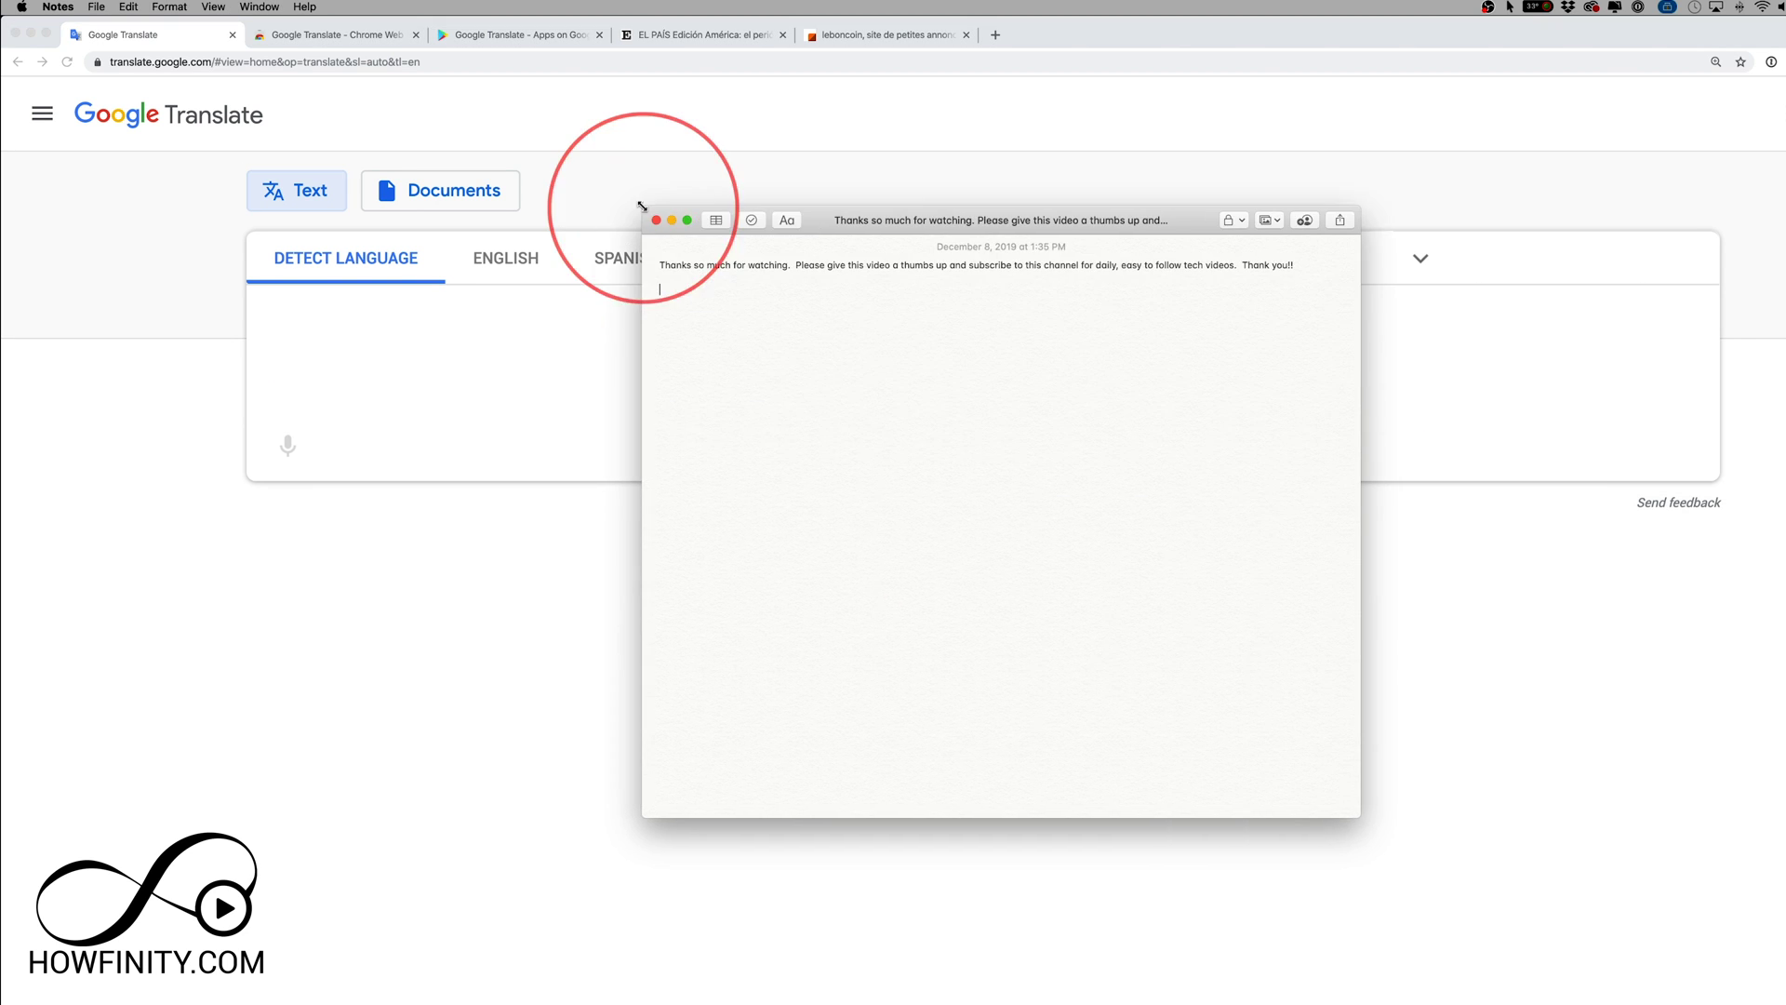
{"action": "left_click", "coordinate": [838, 344]}
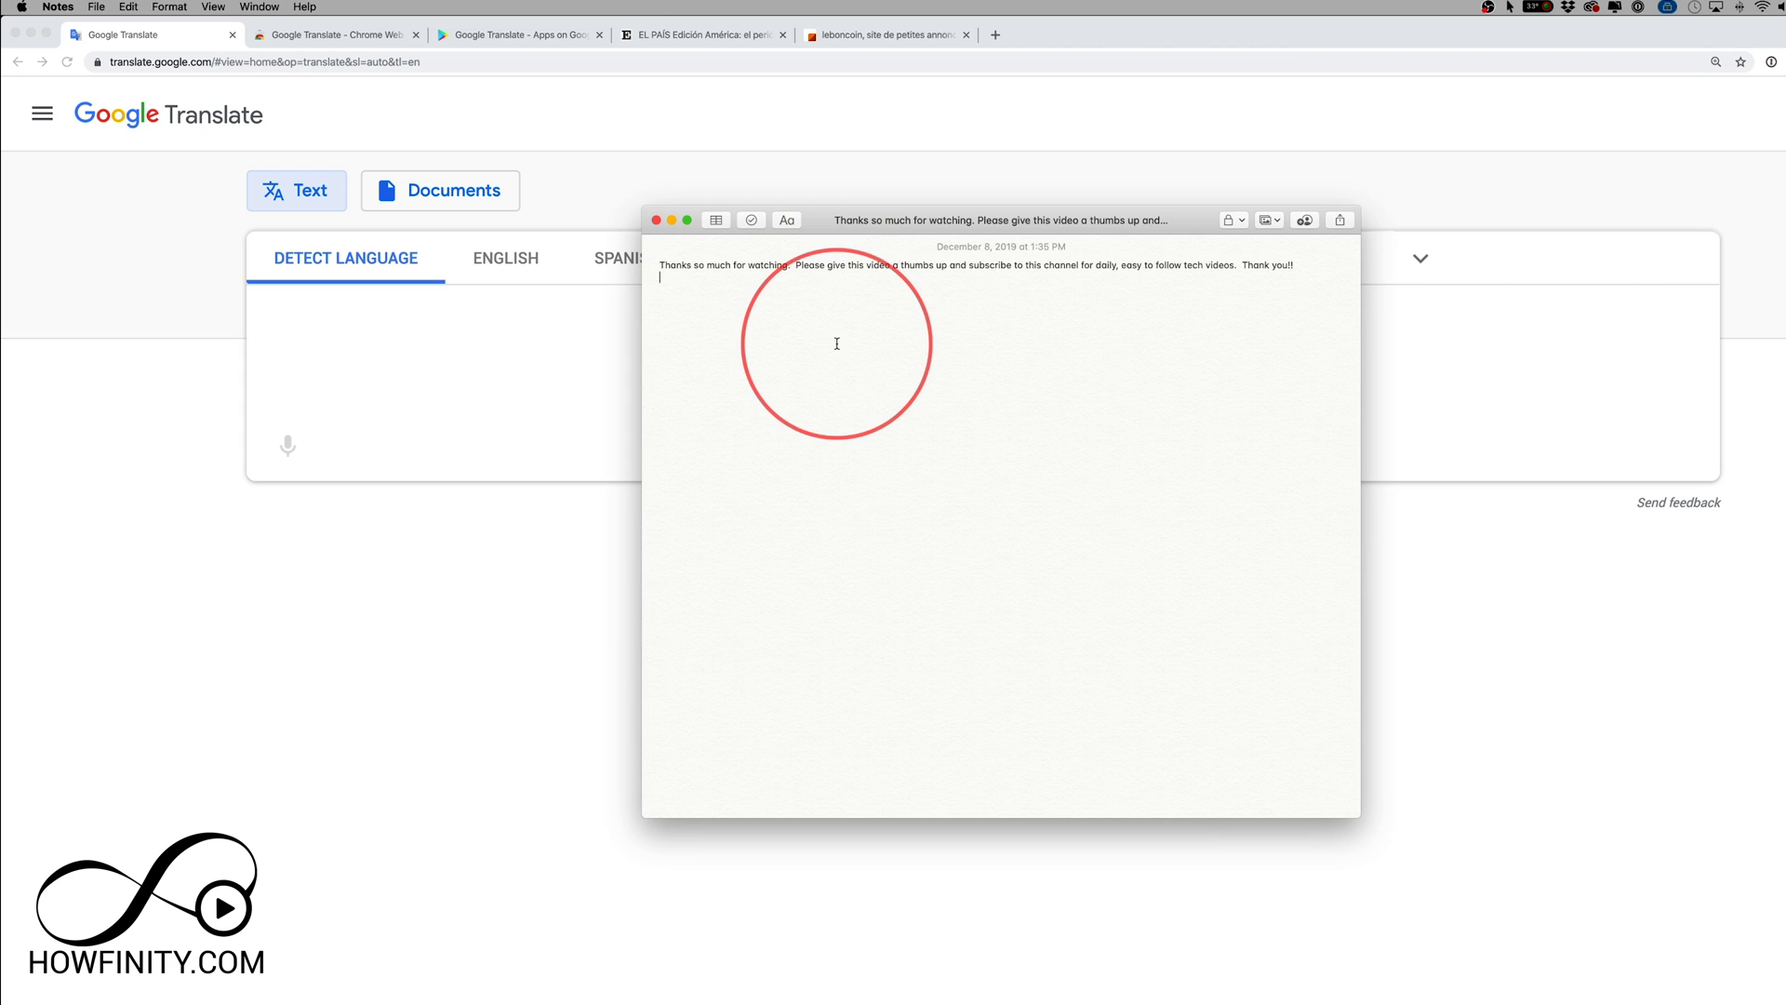
{"action": "left_click_drag", "start_coordinate": [657, 265], "coordinate": [1299, 268]}
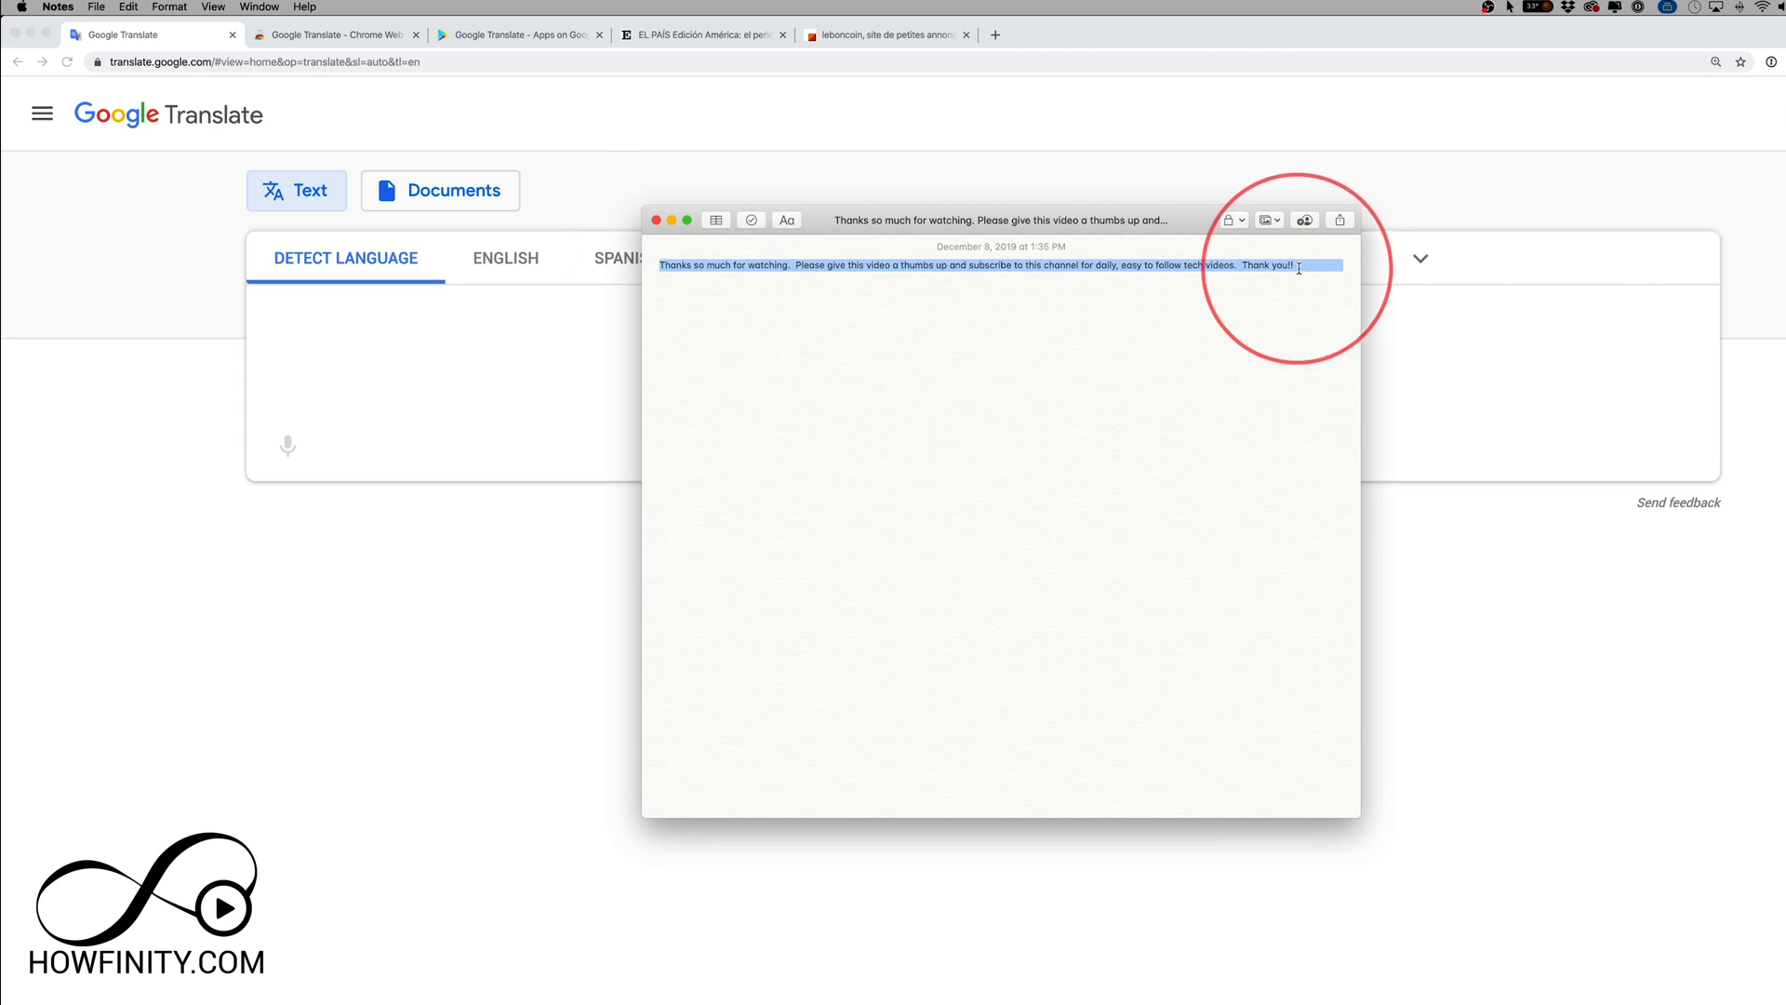
{"action": "left_click", "coordinate": [92, 13]}
{"action": "mouse_move", "coordinate": [129, 7]}
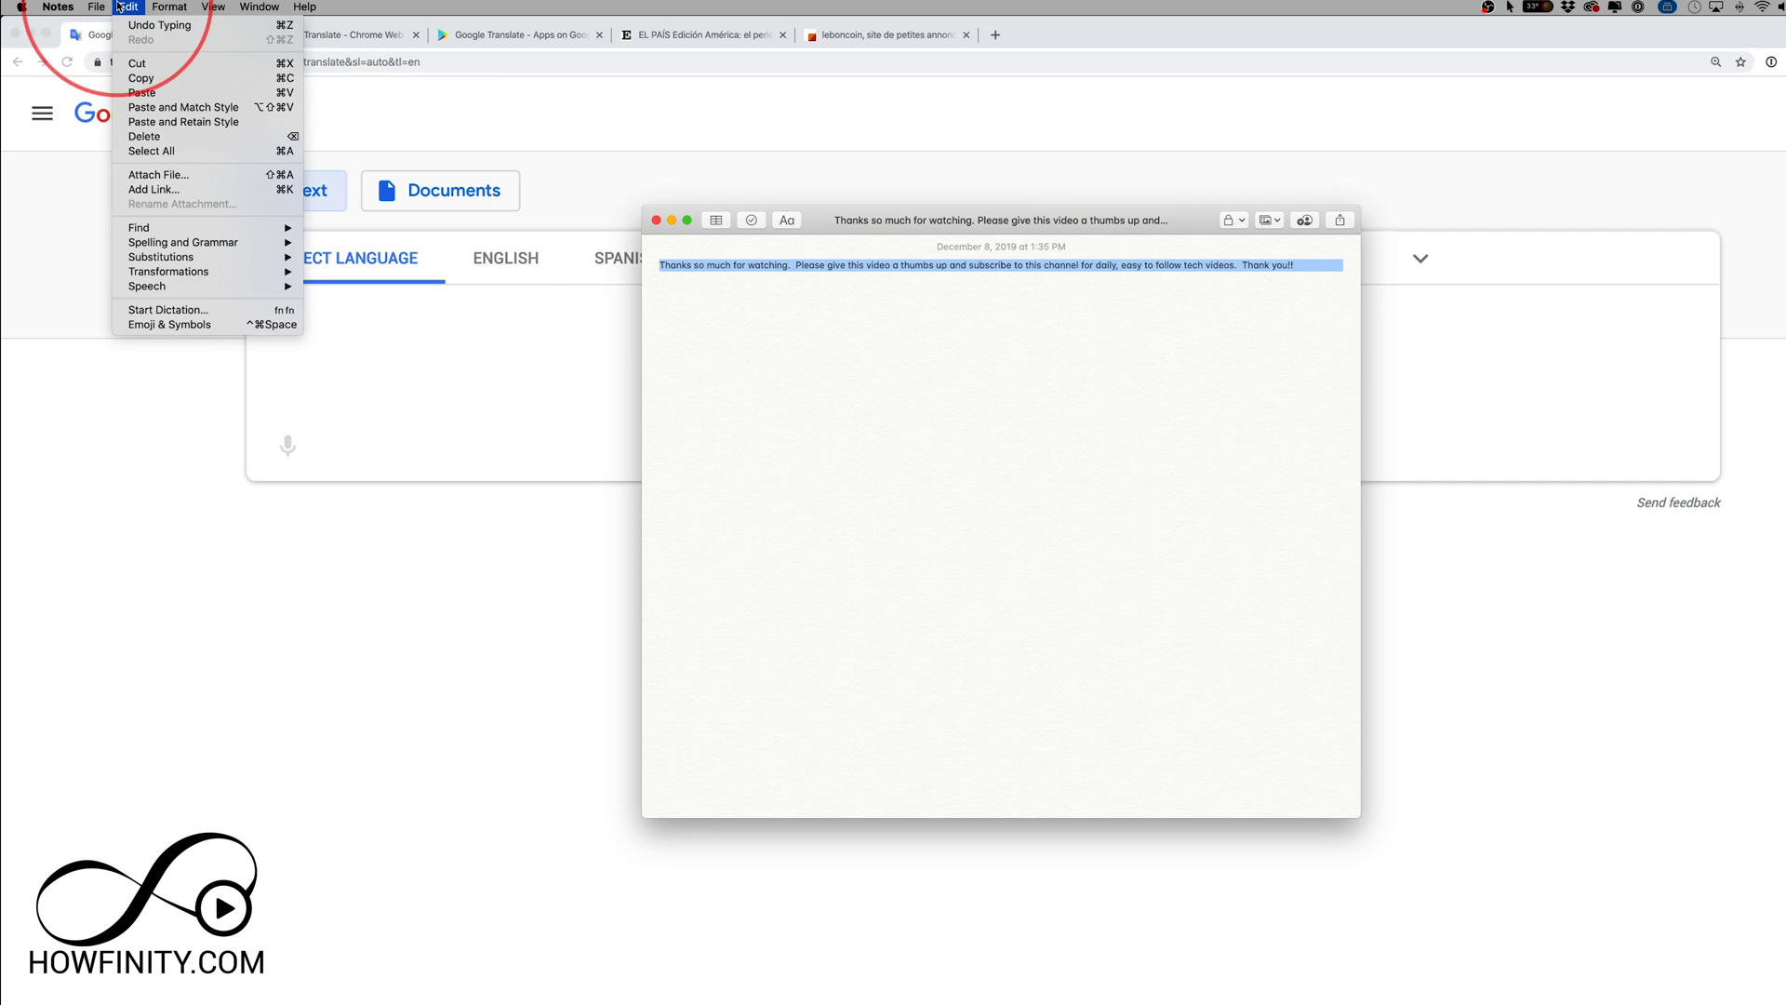
{"action": "left_click", "coordinate": [149, 78]}
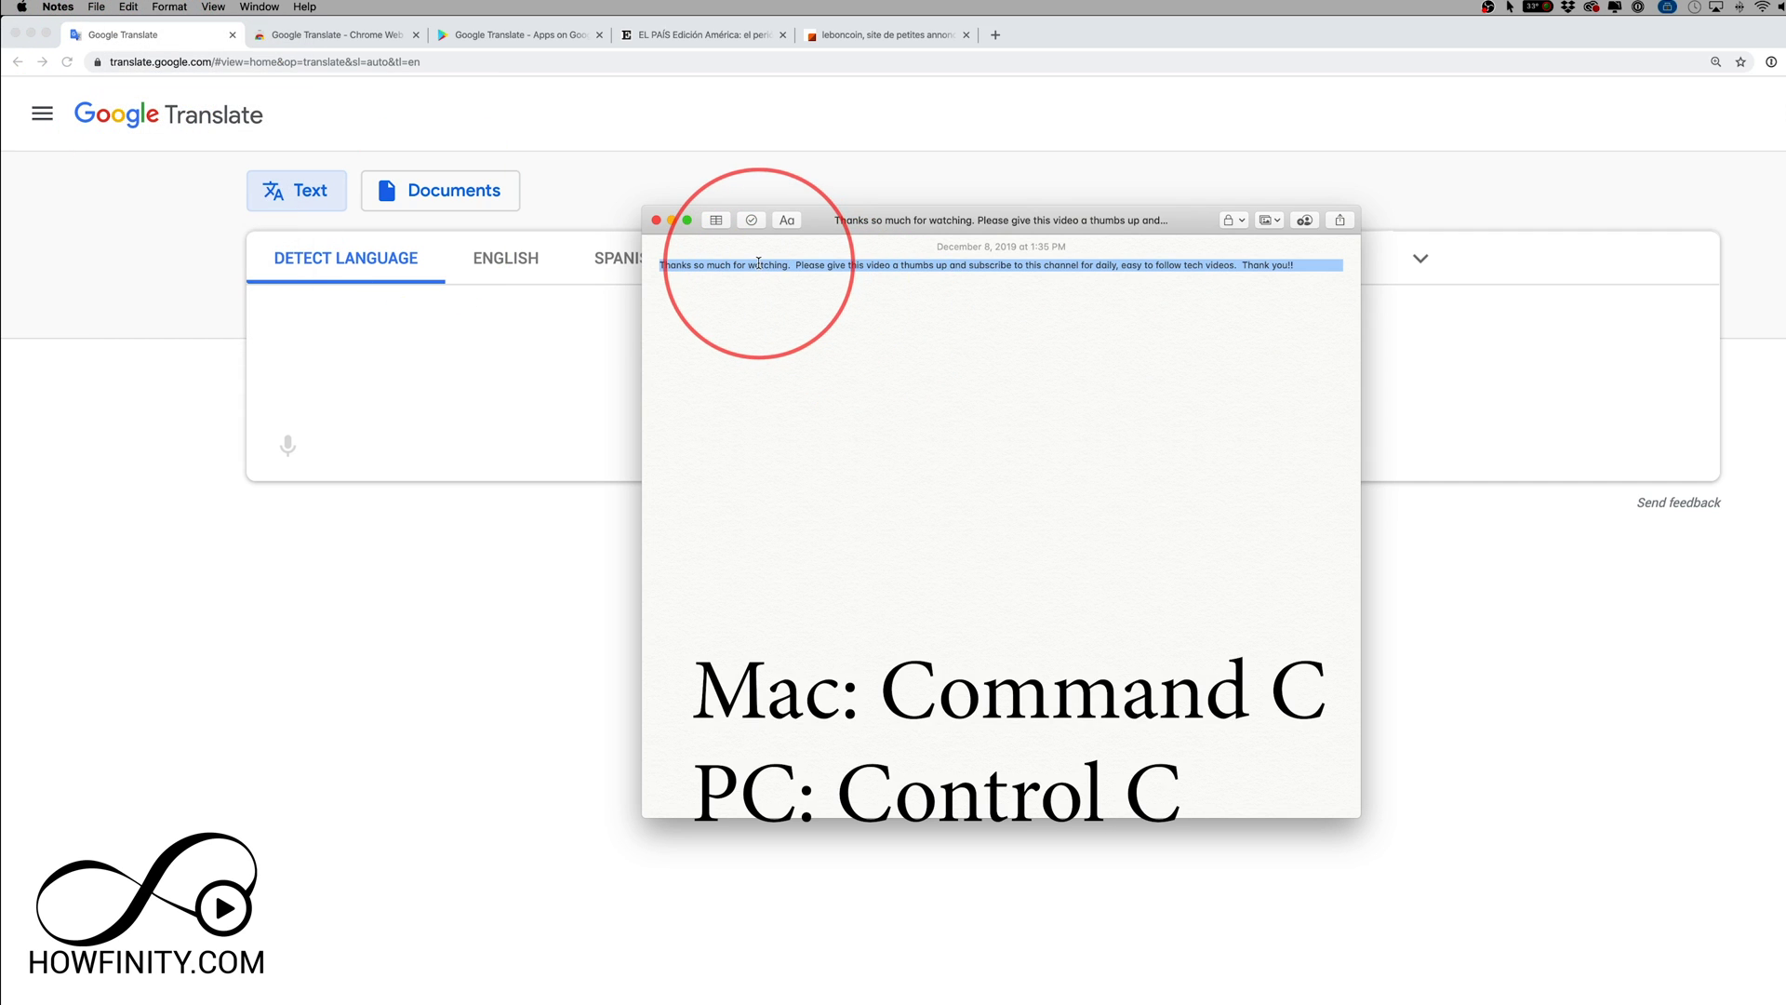
{"action": "right_click", "coordinate": [757, 265]}
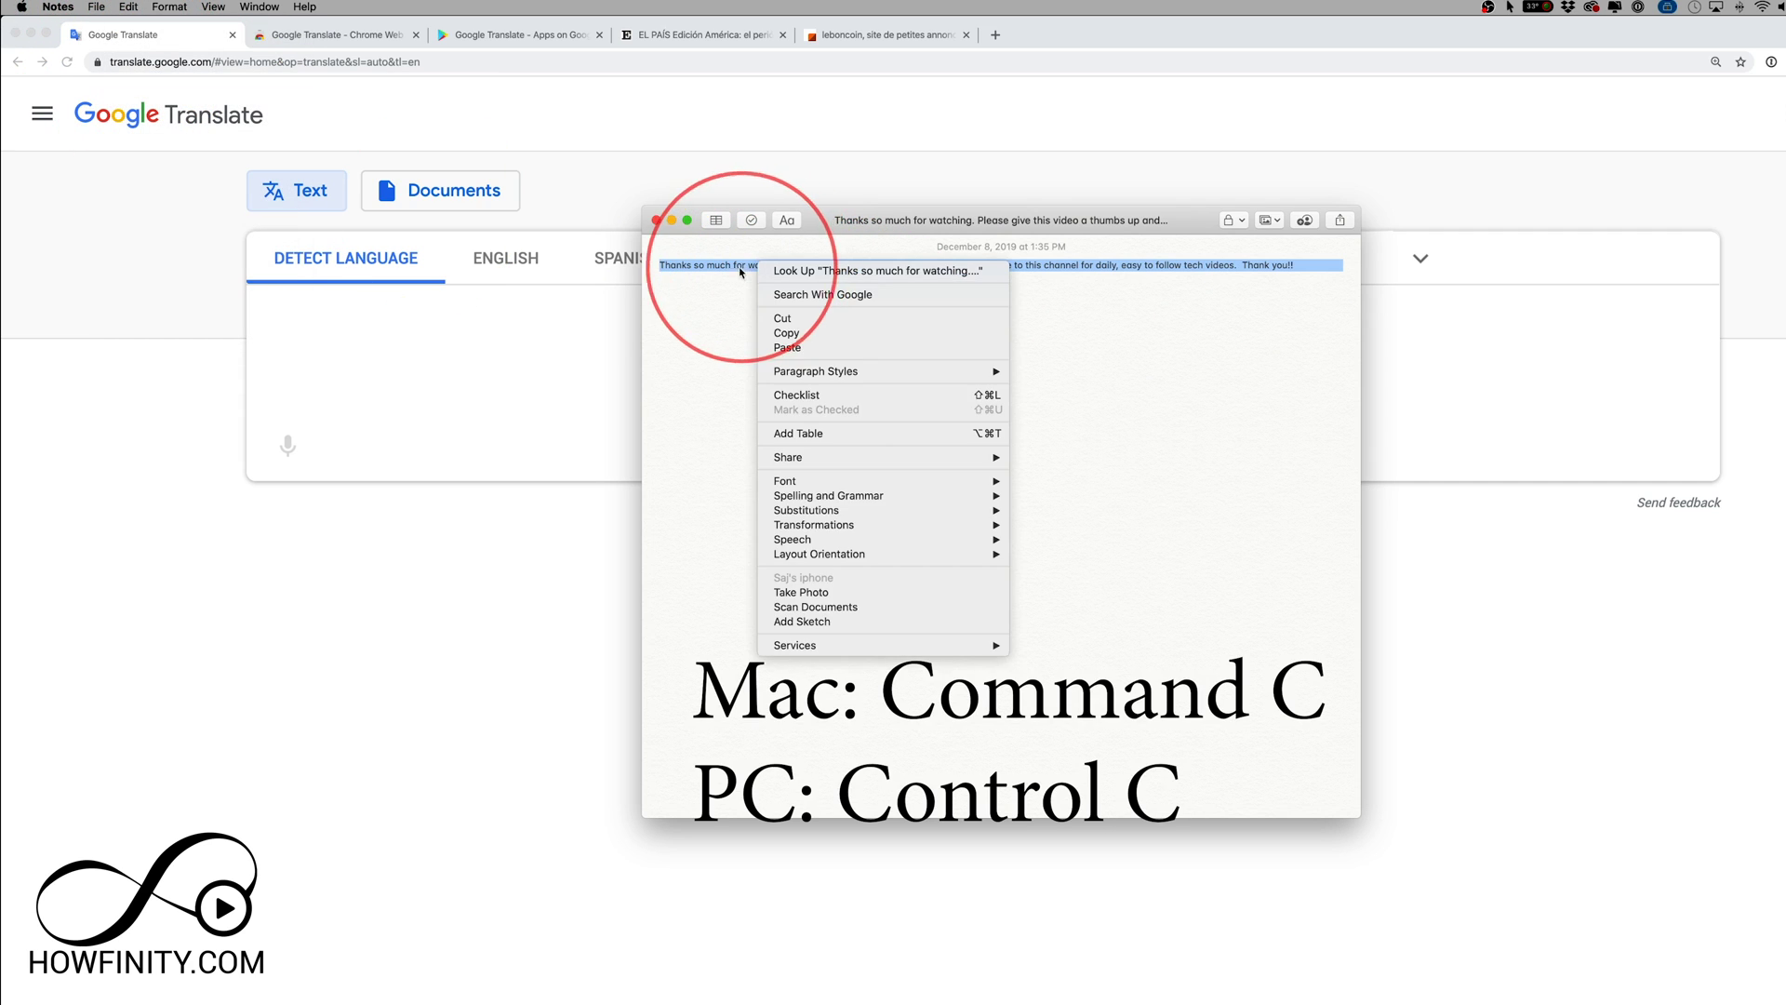
{"action": "left_click", "coordinate": [786, 333]}
Paste the thank-you sentence into the source box, producing the Spanish 'Gracias por mirar…' translation
{"action": "left_click", "coordinate": [399, 367]}
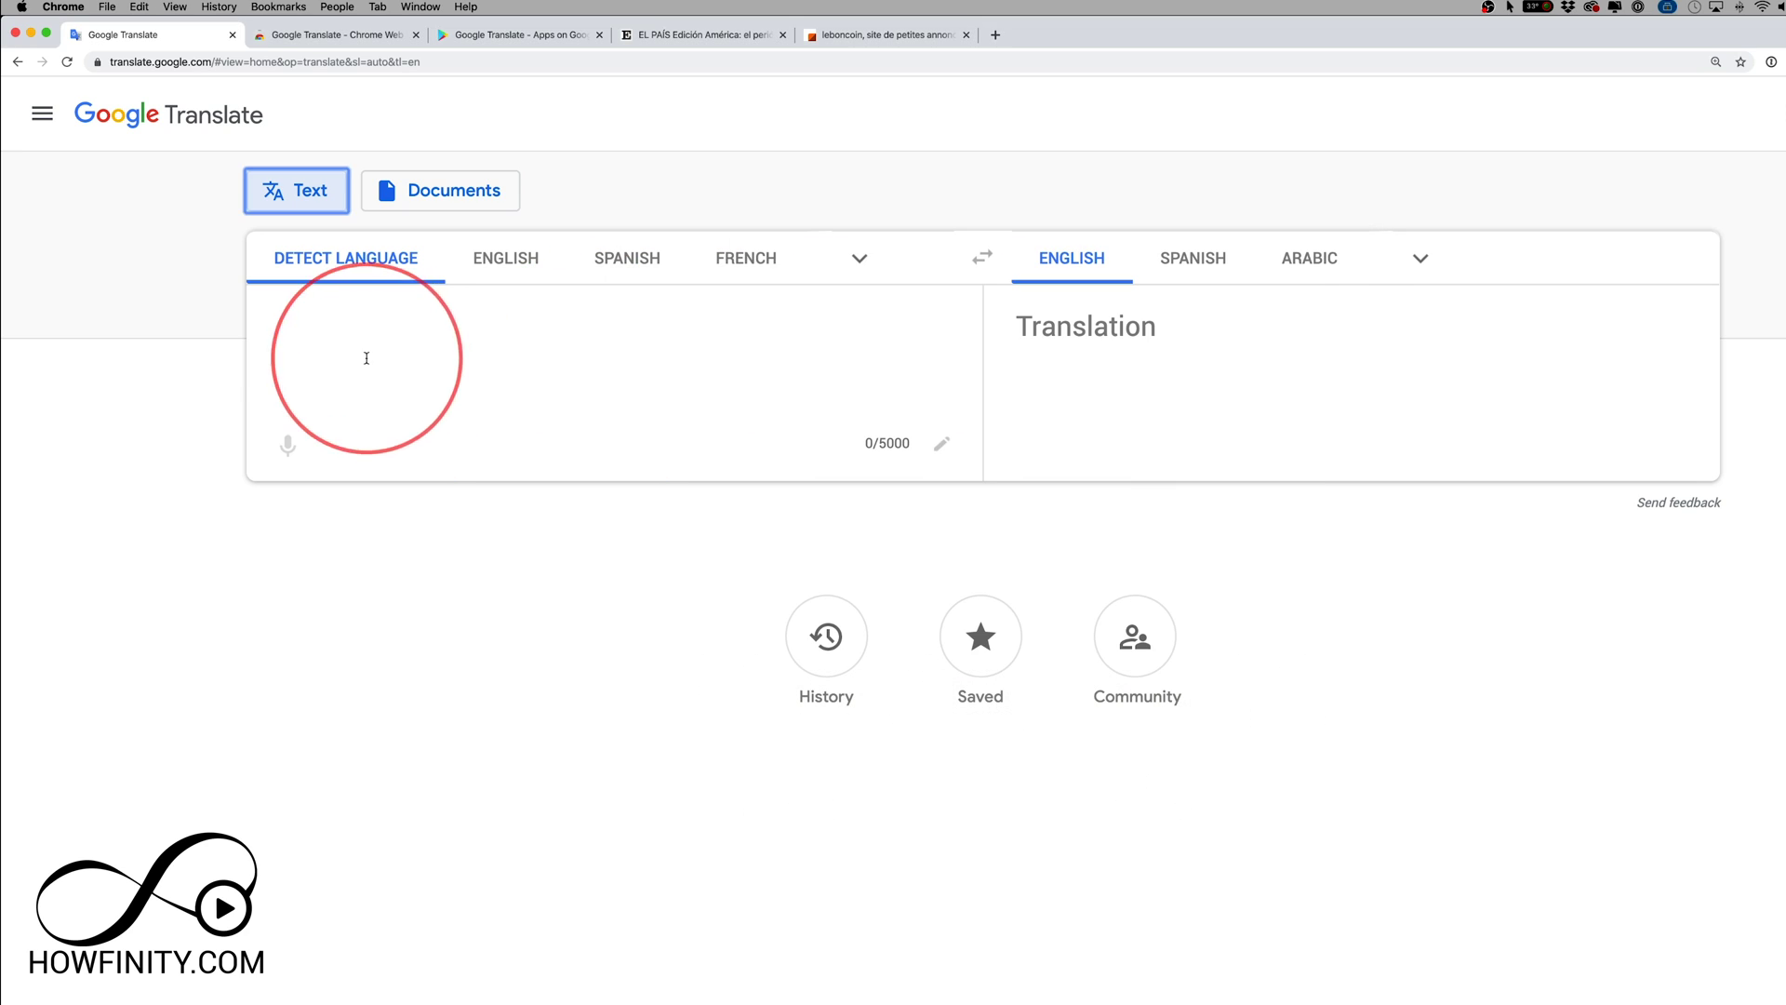
{"action": "right_click", "coordinate": [303, 324]}
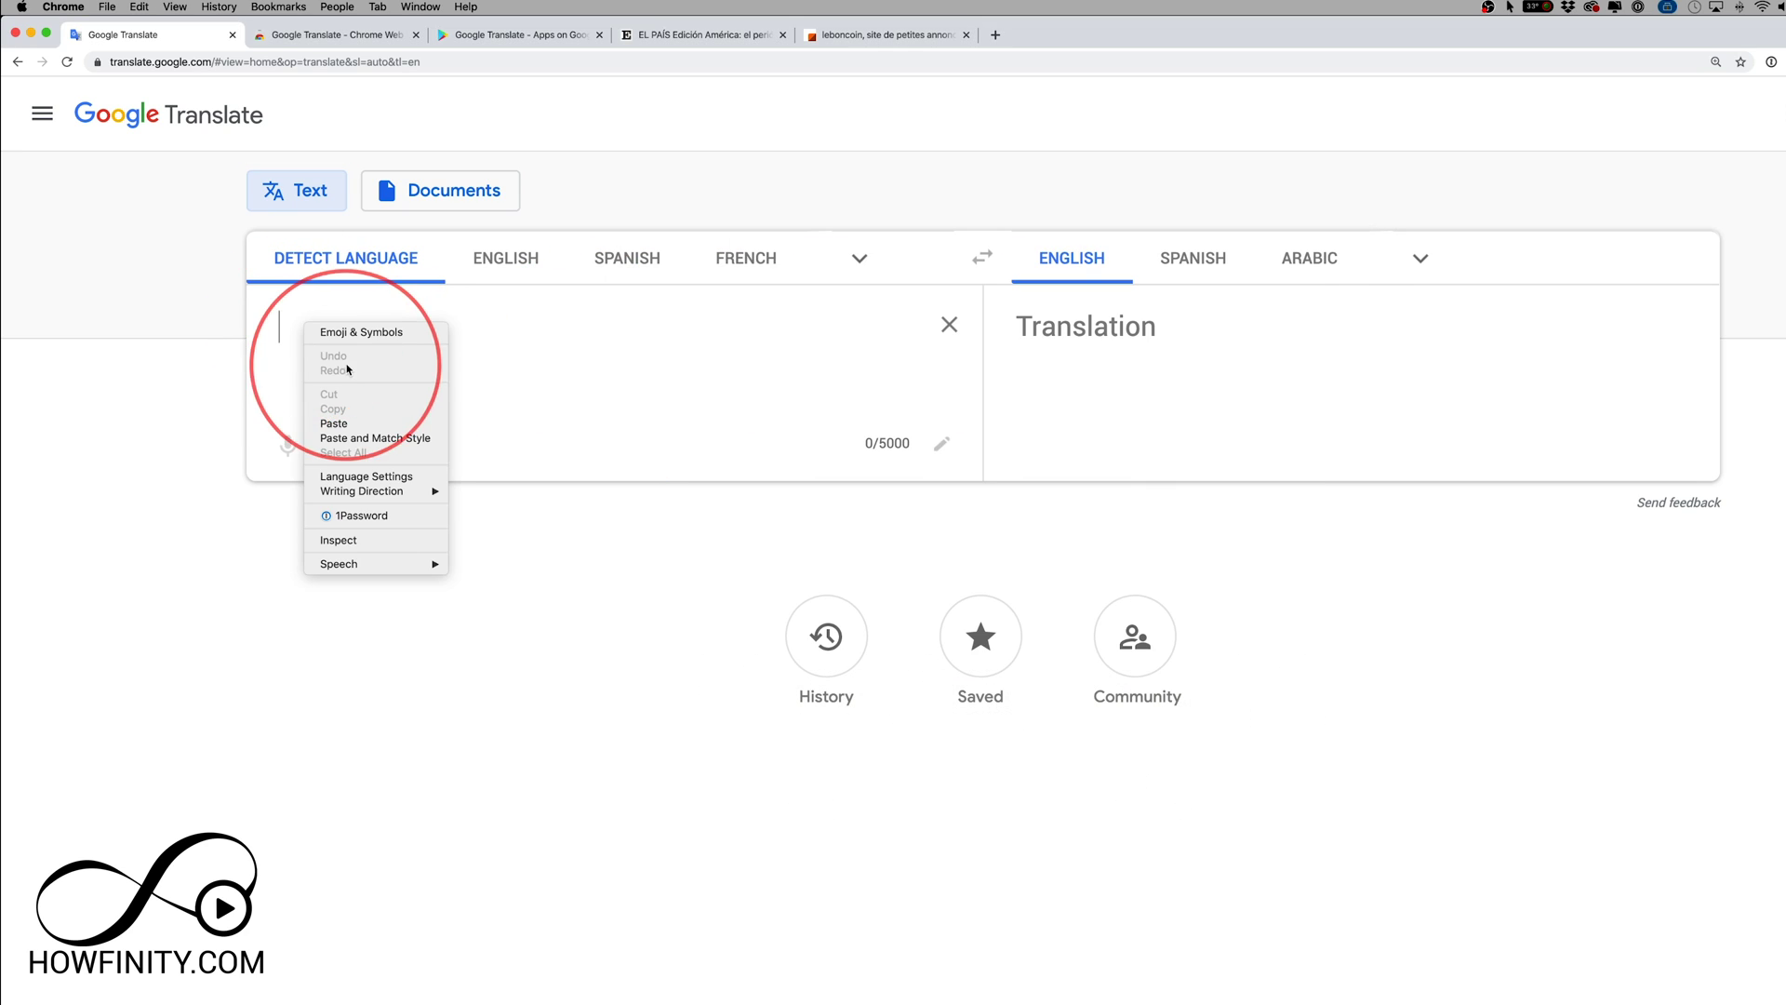
{"action": "left_click", "coordinate": [349, 425]}
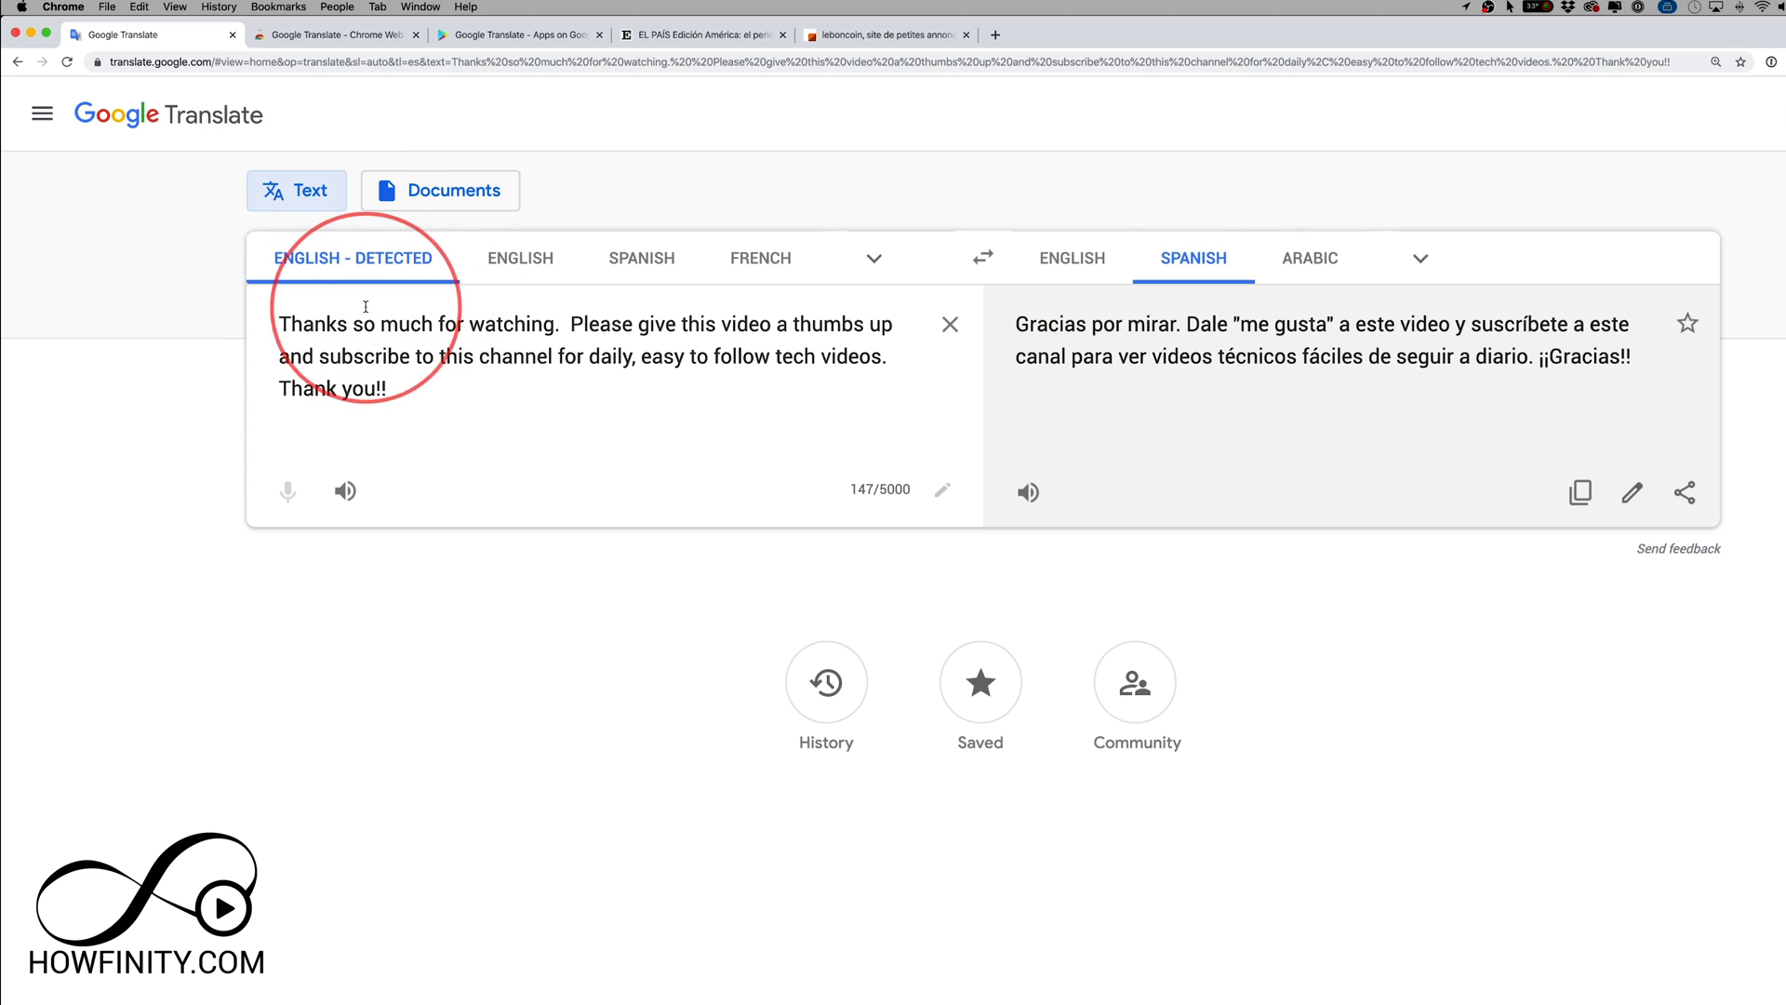
Change the target language to French and copy the French translation
{"action": "left_click", "coordinate": [1301, 270]}
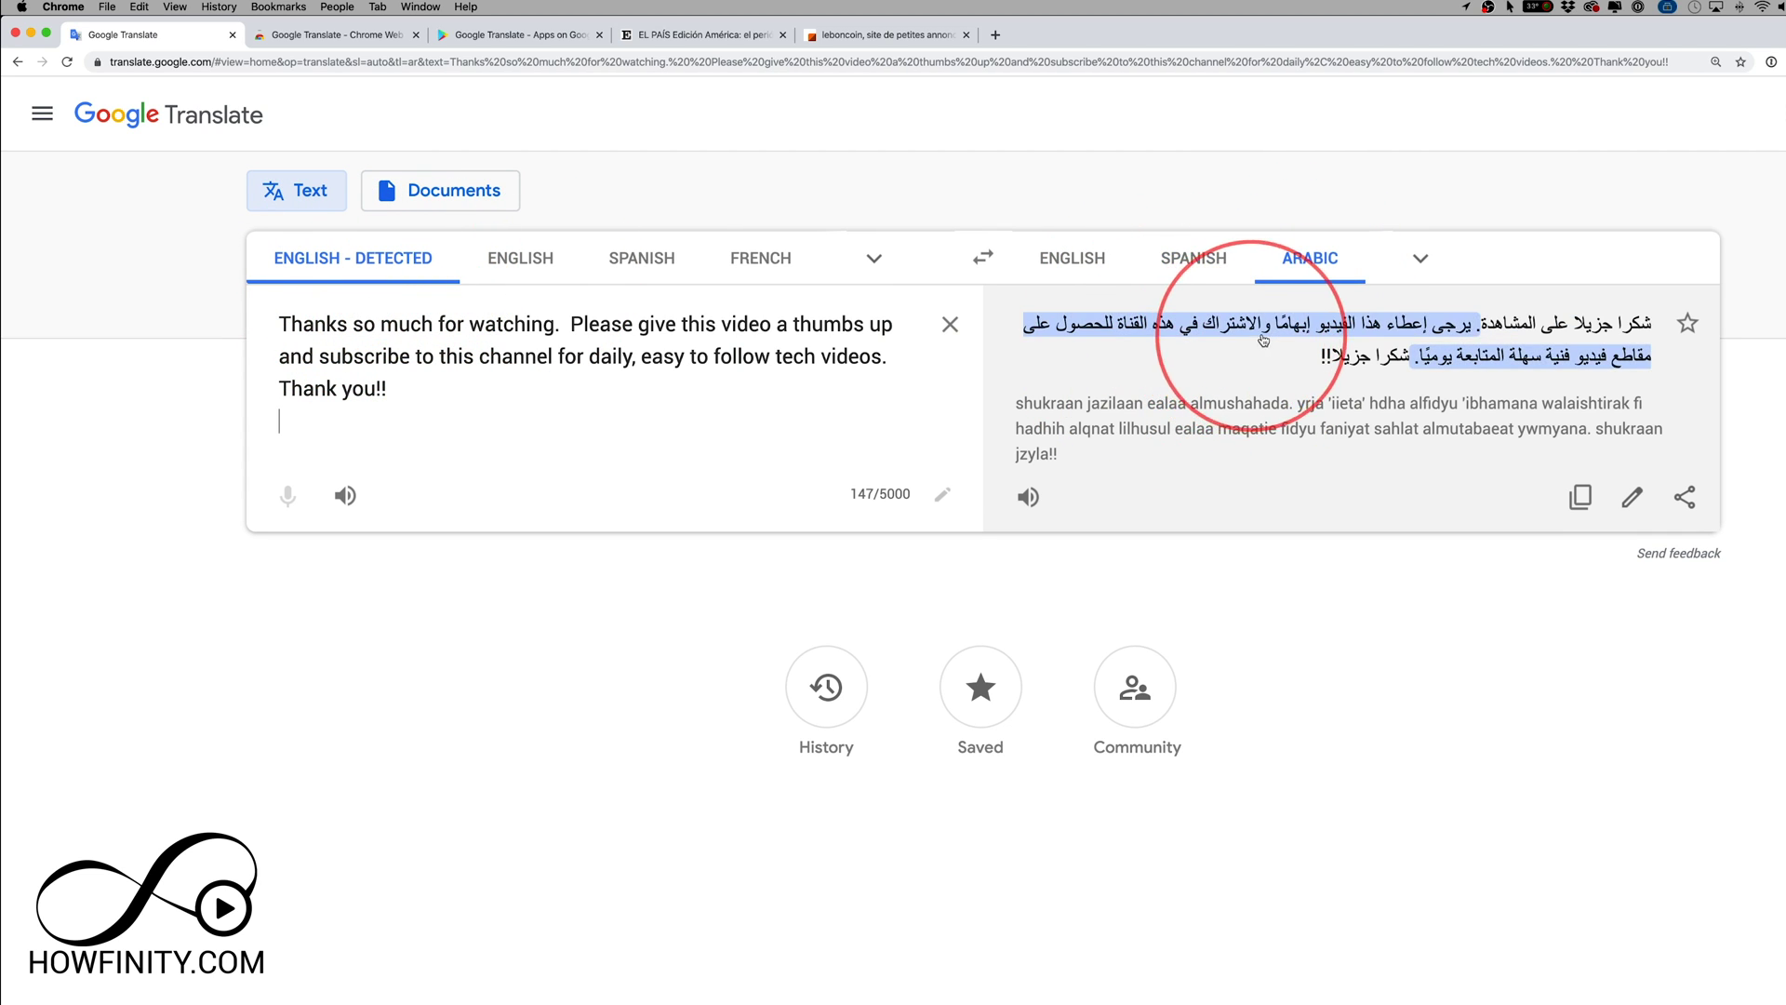
{"action": "left_click", "coordinate": [1420, 258]}
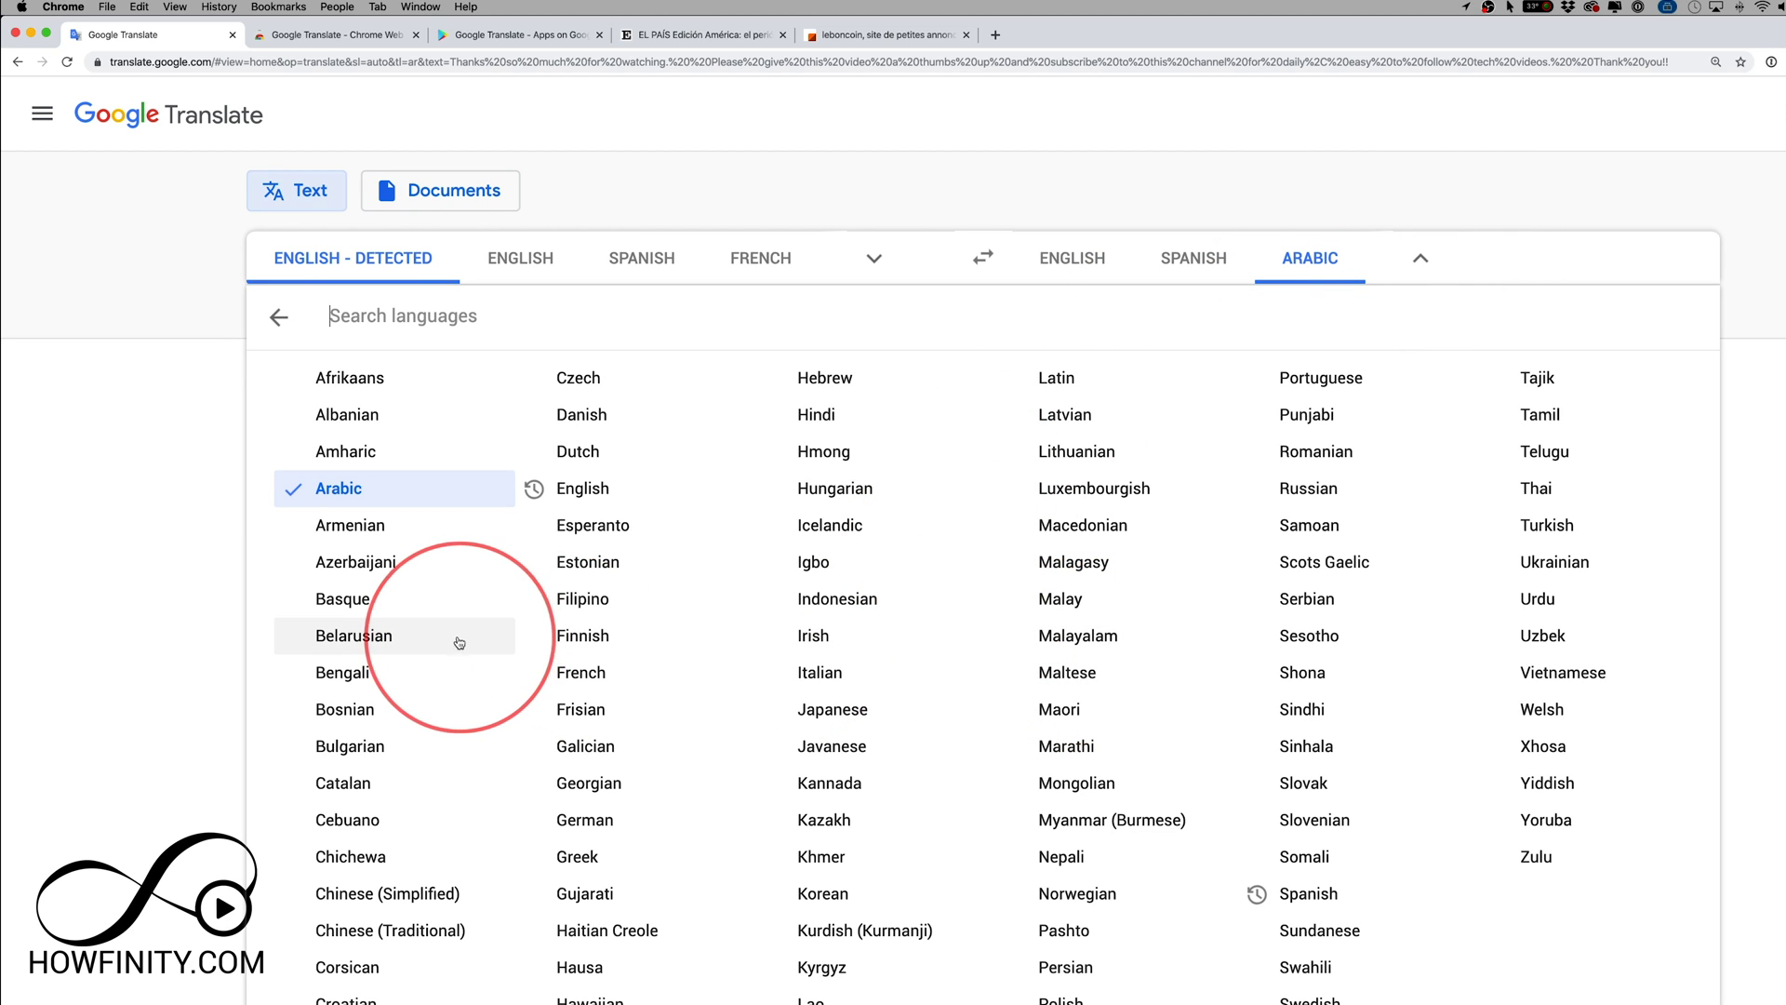
{"action": "left_click", "coordinate": [584, 684]}
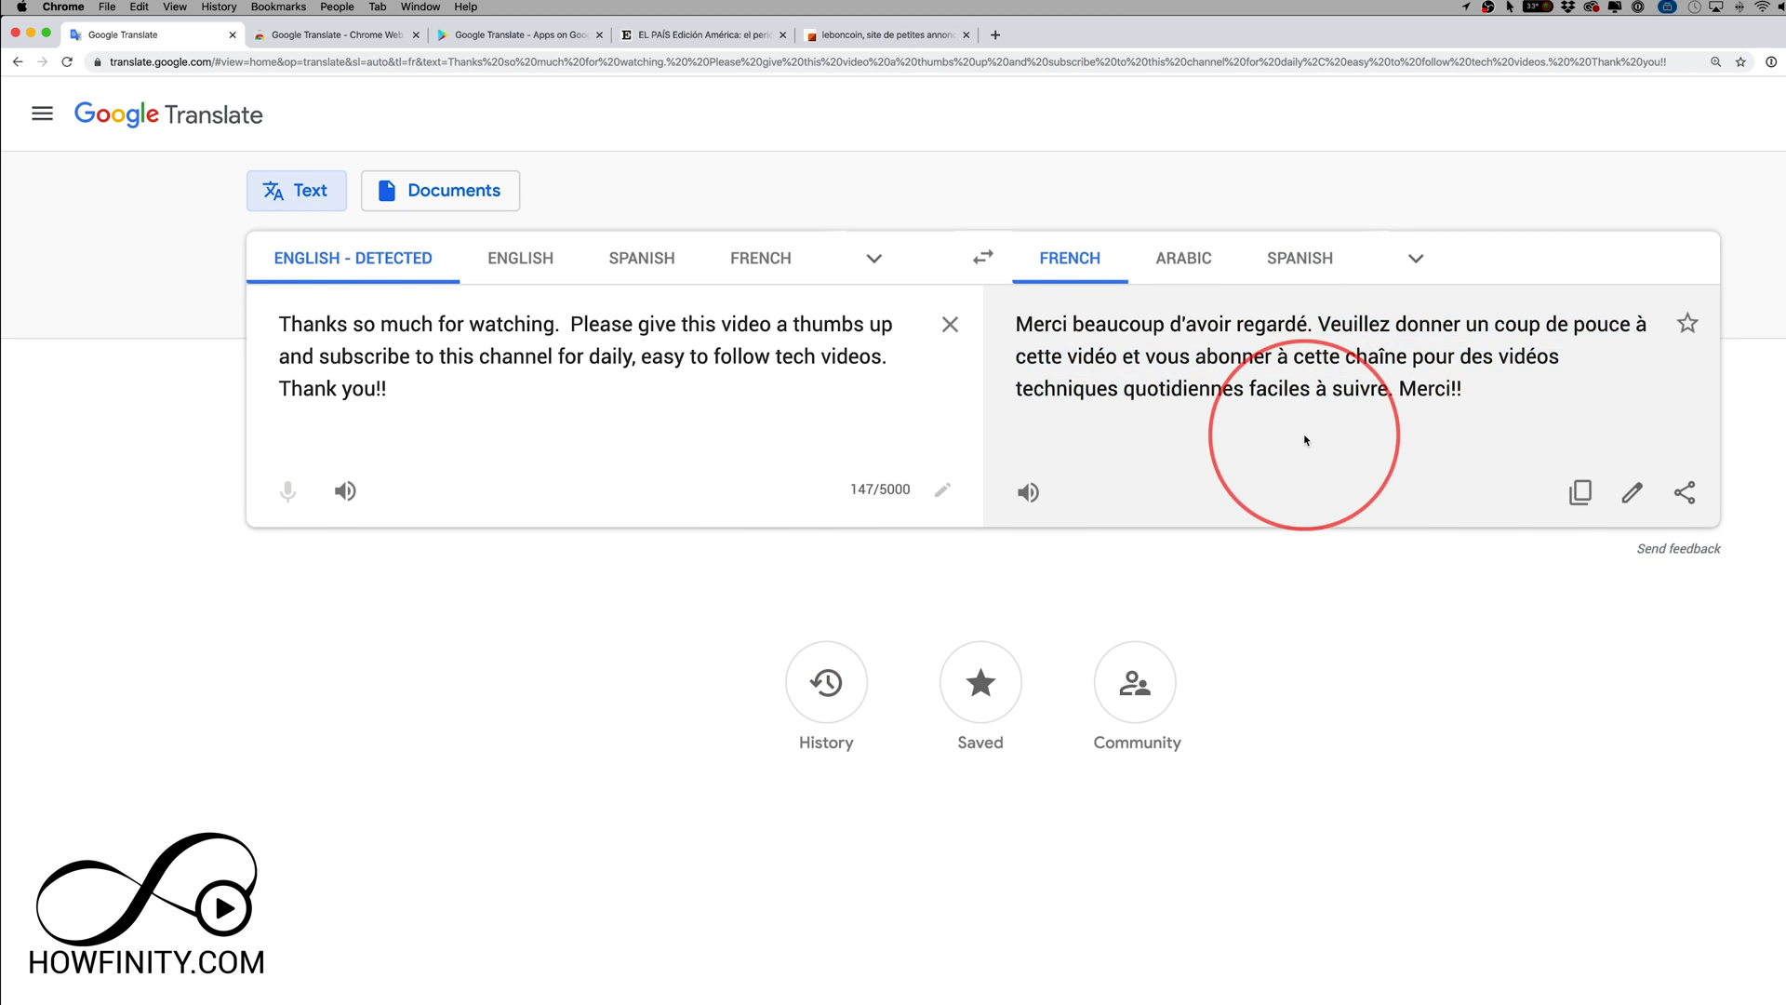
{"action": "left_click", "coordinate": [1582, 501]}
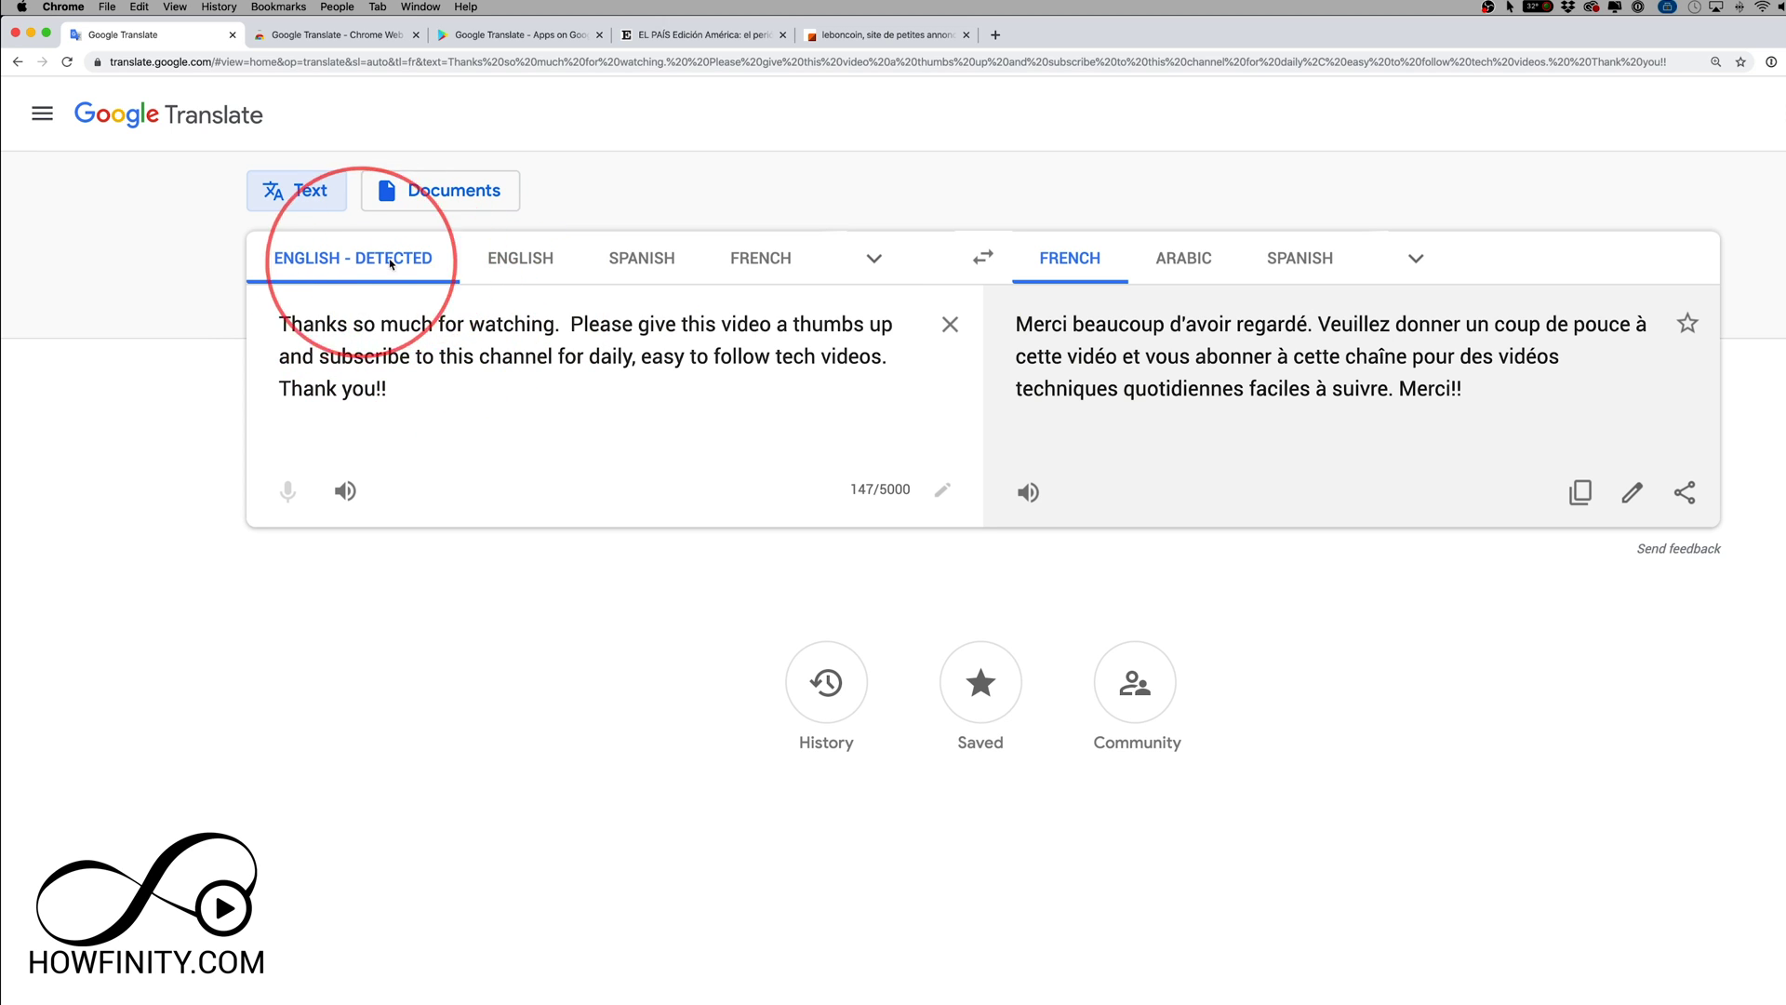
{"action": "left_click", "coordinate": [884, 37]}
Copy leboncoin's French description paragraph from the bottom of its homepage
{"action": "left_click_drag", "start_coordinate": [574, 583], "coordinate": [1481, 625]}
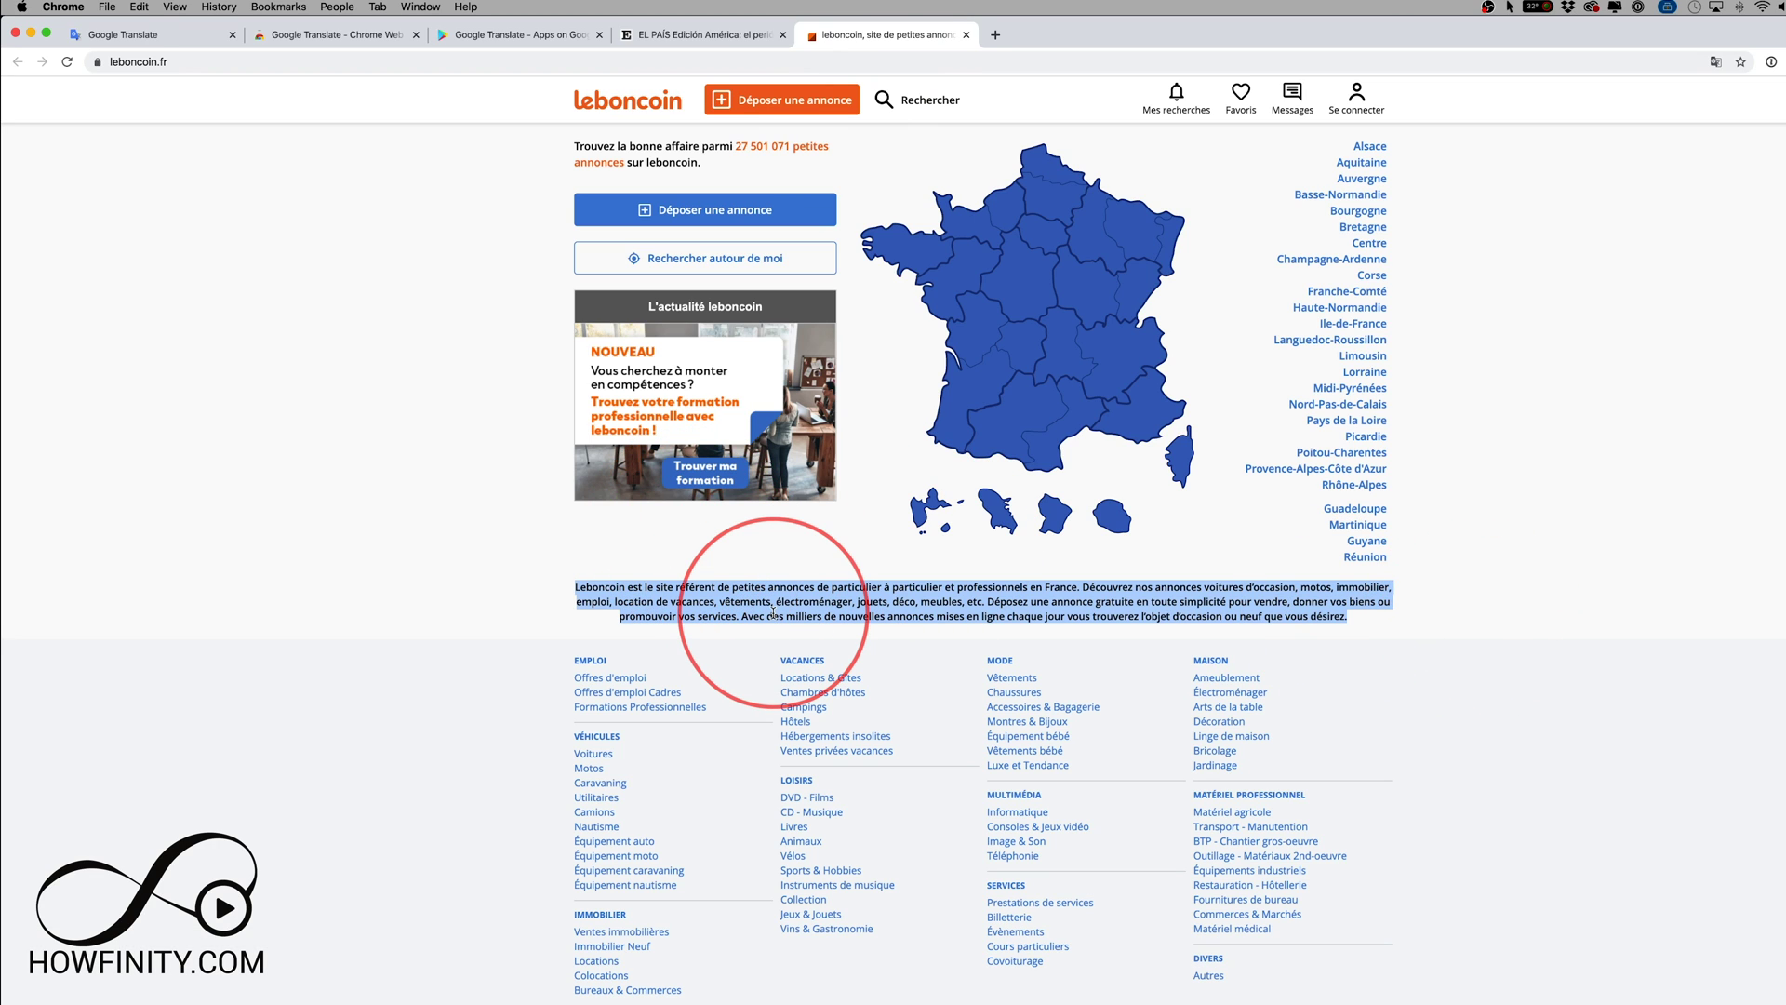
{"action": "right_click", "coordinate": [742, 609]}
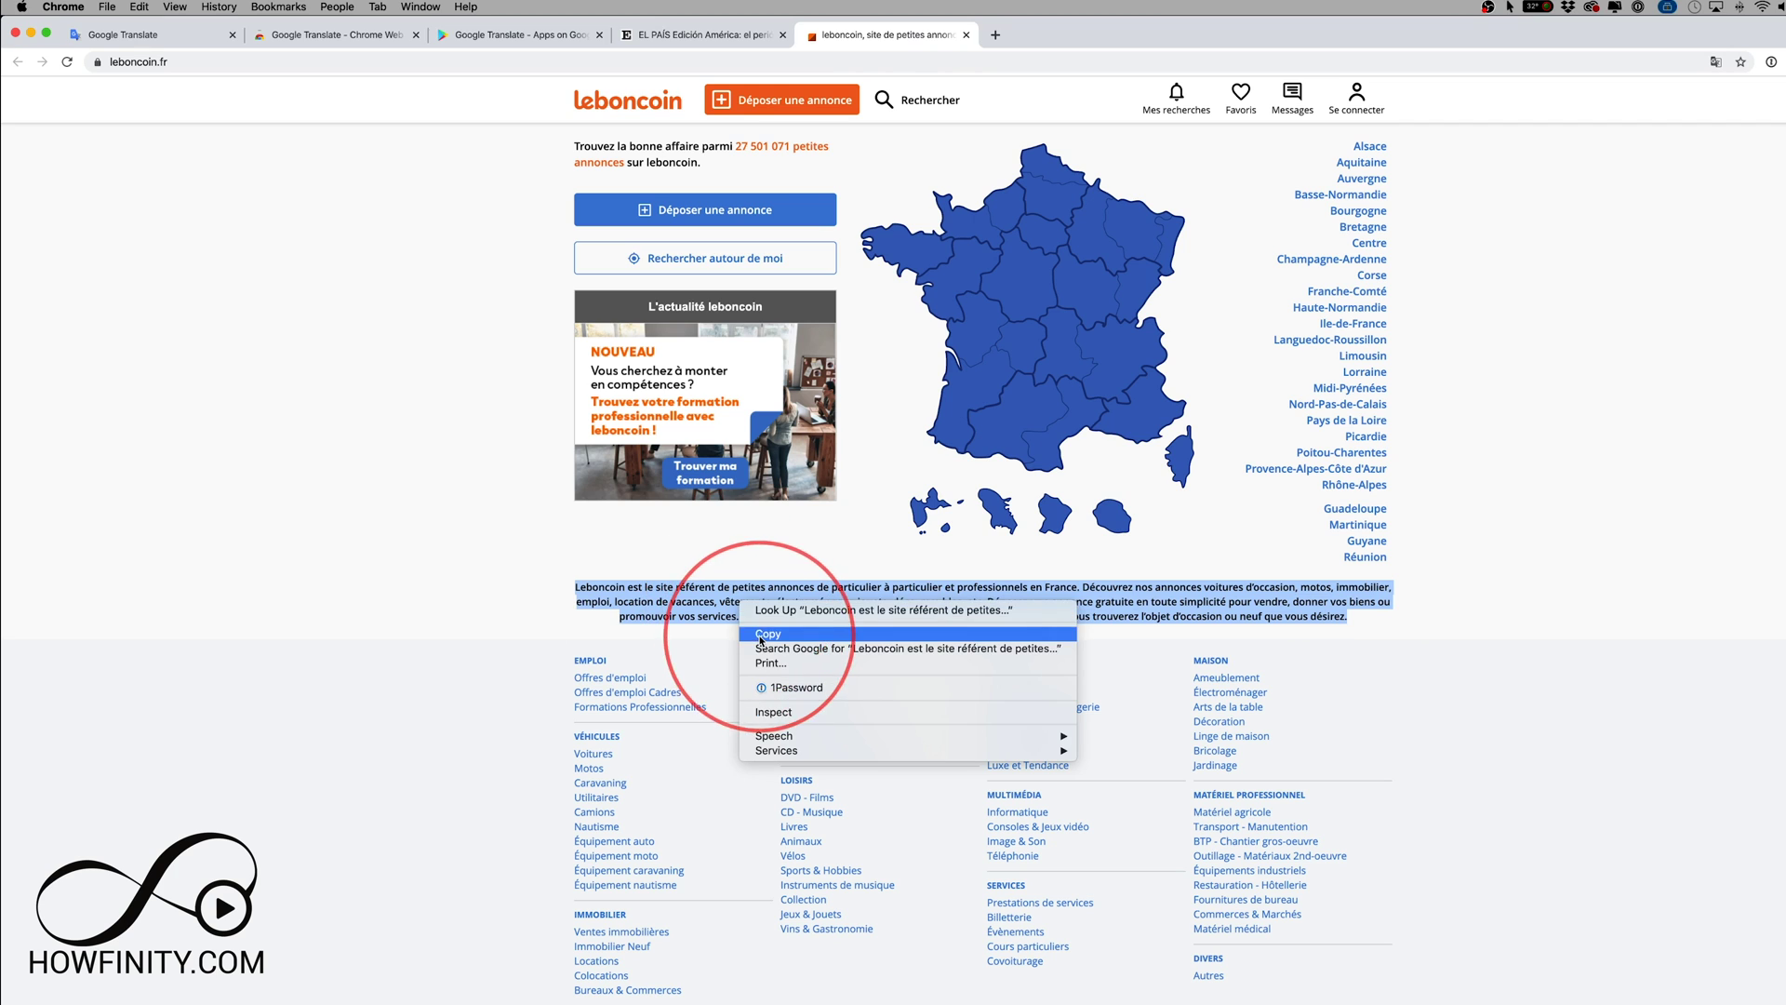
{"action": "left_click", "coordinate": [769, 634]}
{"action": "left_click", "coordinate": [149, 45]}
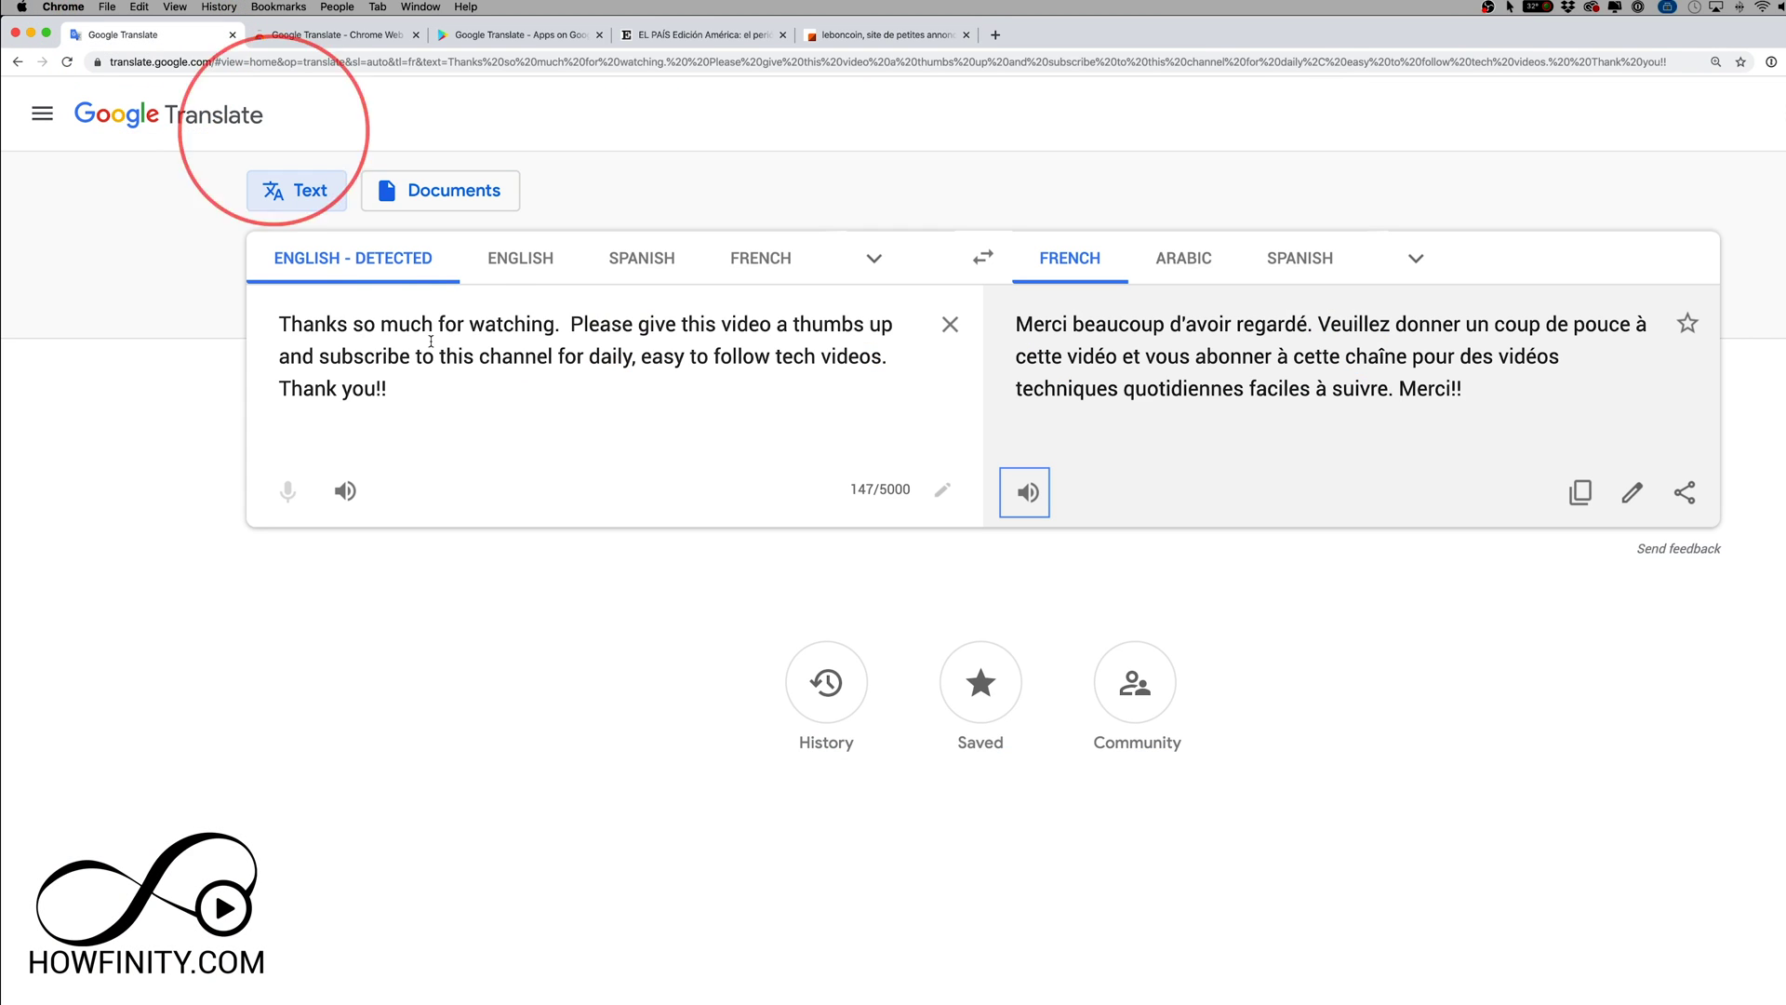
Overwrite the English source text with the pasted leboncoin paragraph (490/5000 characters)
{"action": "left_click_drag", "start_coordinate": [418, 387], "coordinate": [176, 284]}
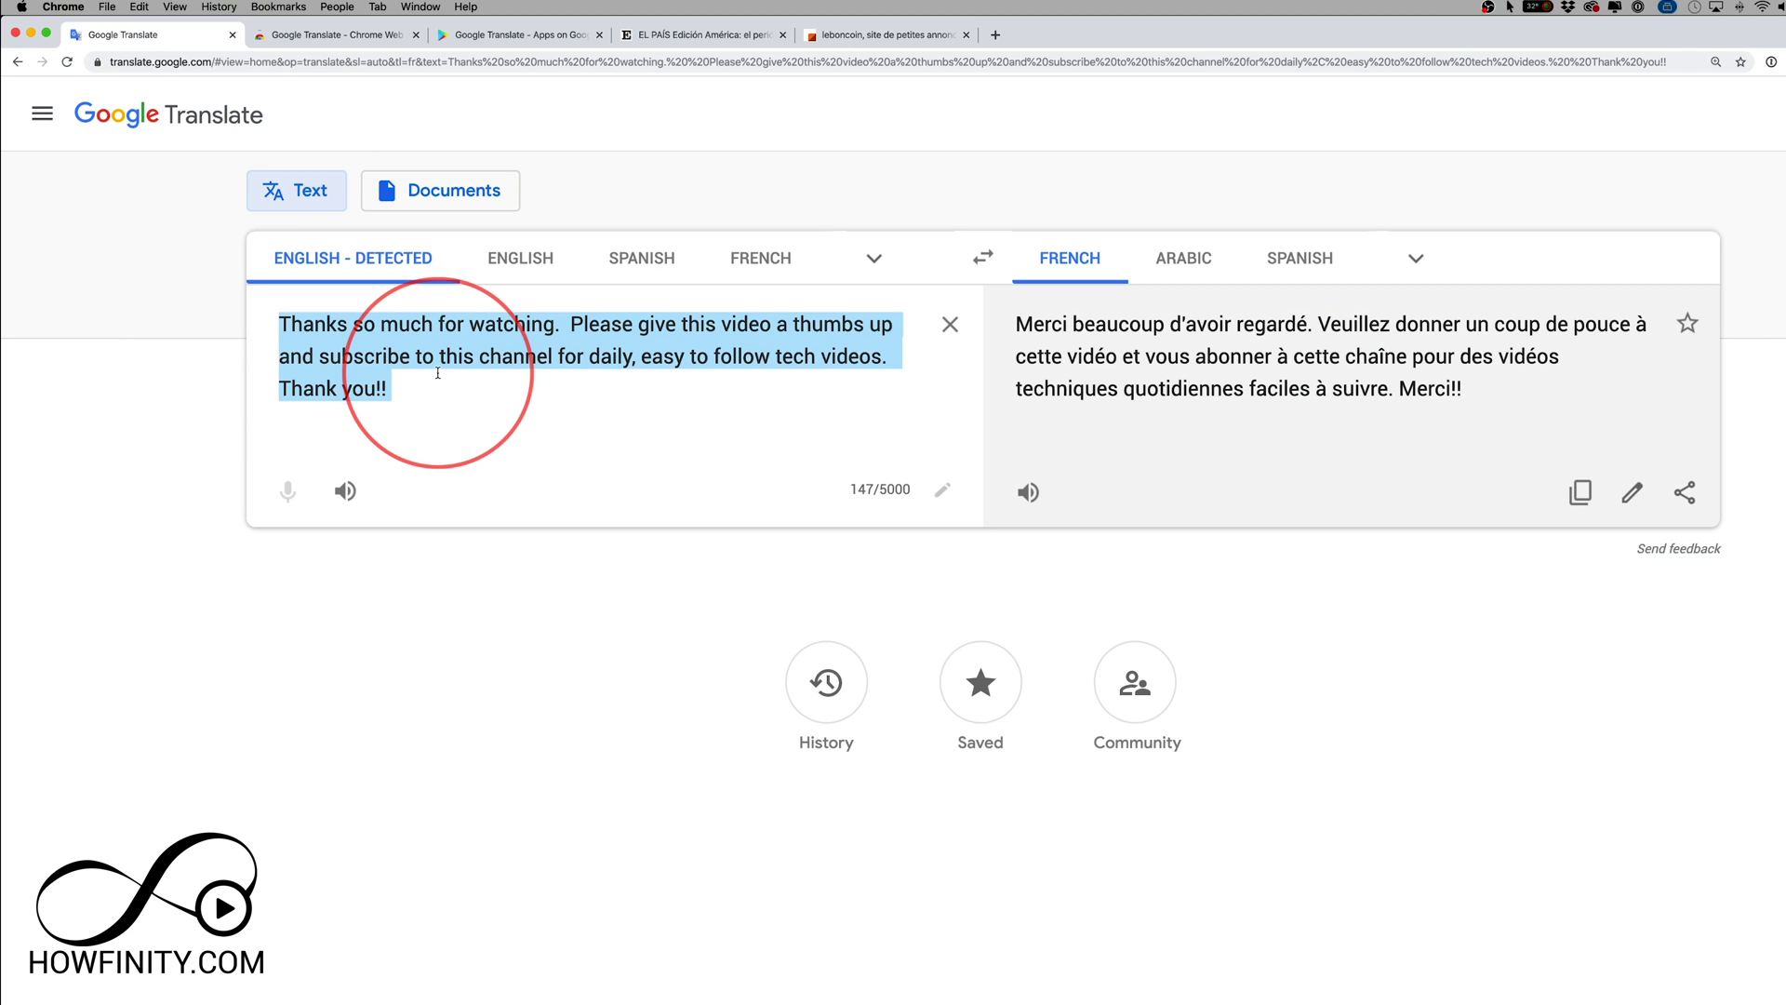
{"action": "key", "text": "super+v"}
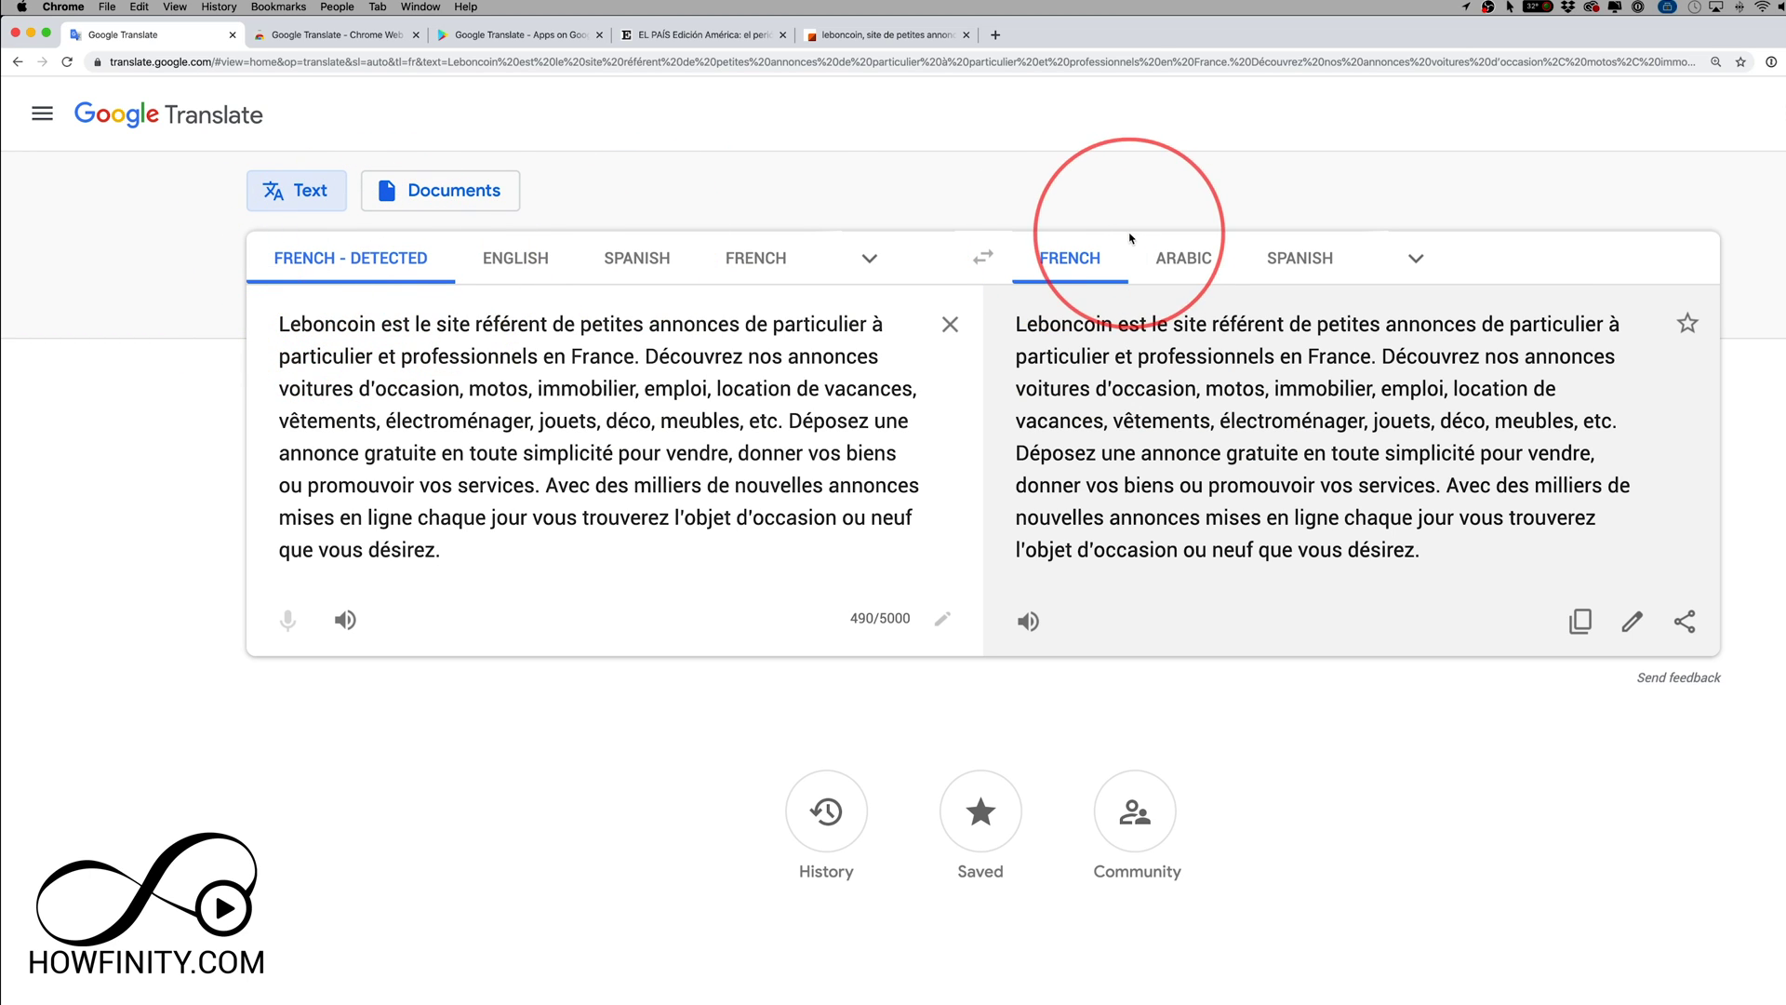
Search 'en' to set English as the target language, then open and dismiss the share options
{"action": "left_click", "coordinate": [1416, 259]}
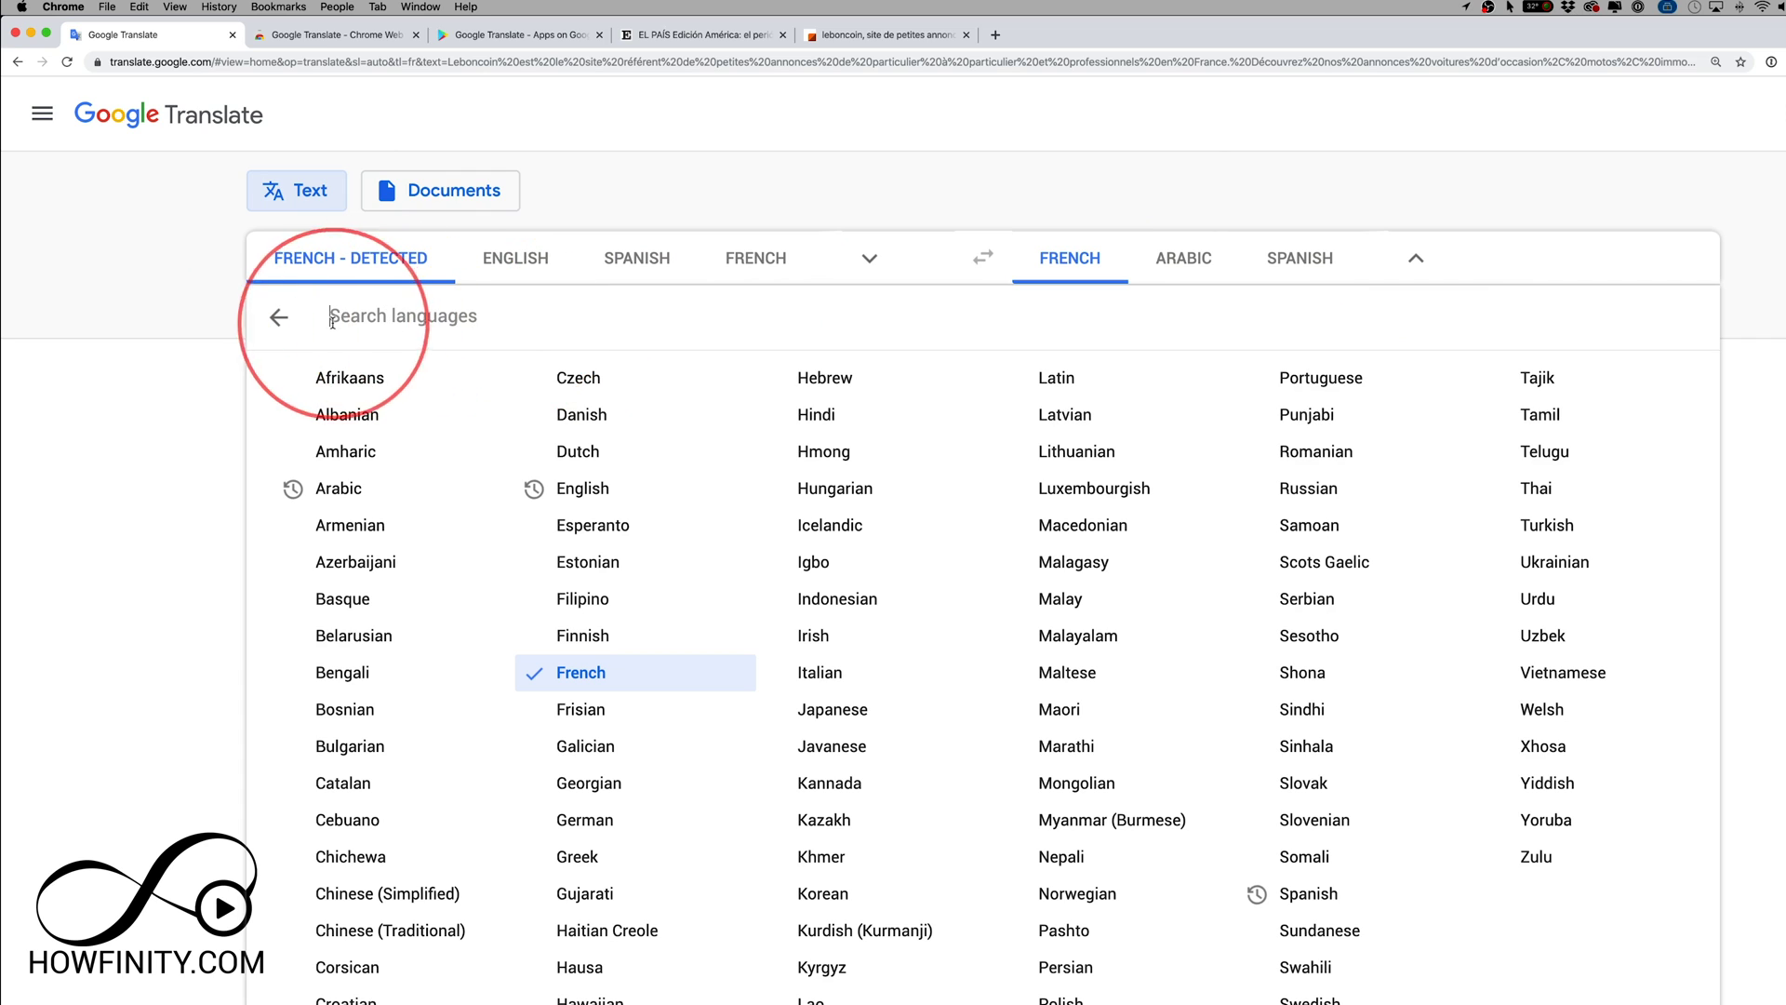
{"action": "type", "text": "eng"}
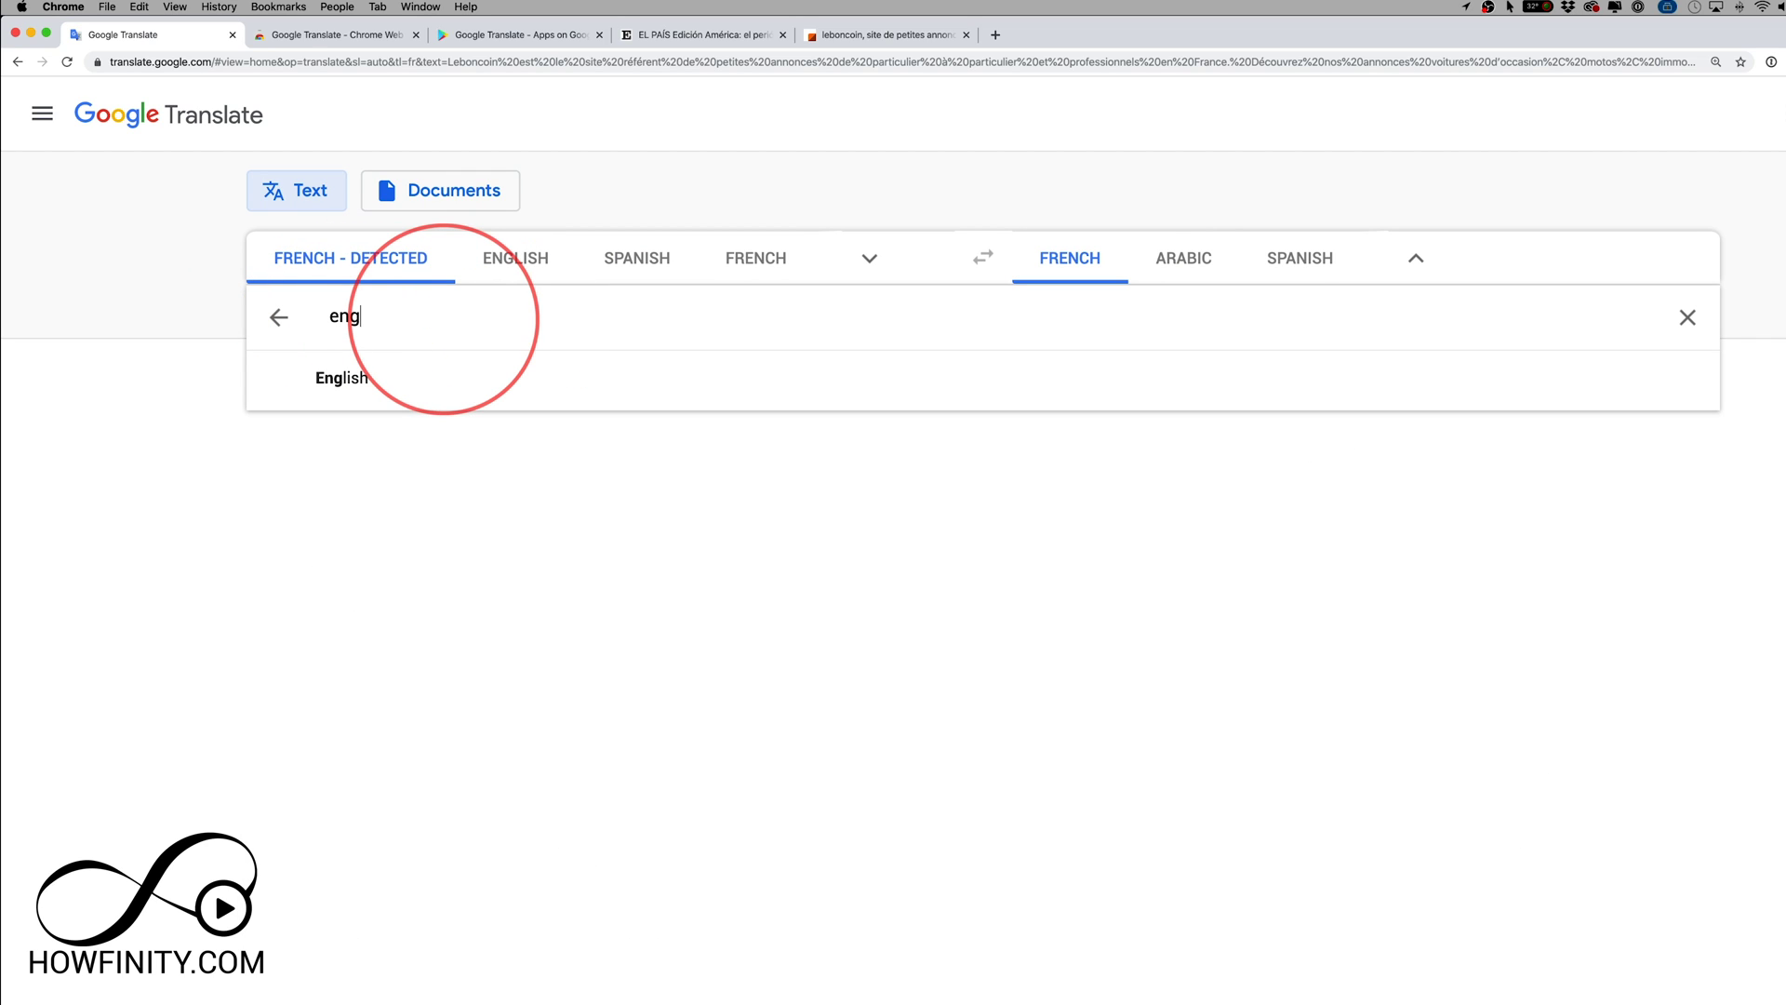
{"action": "left_click", "coordinate": [417, 374]}
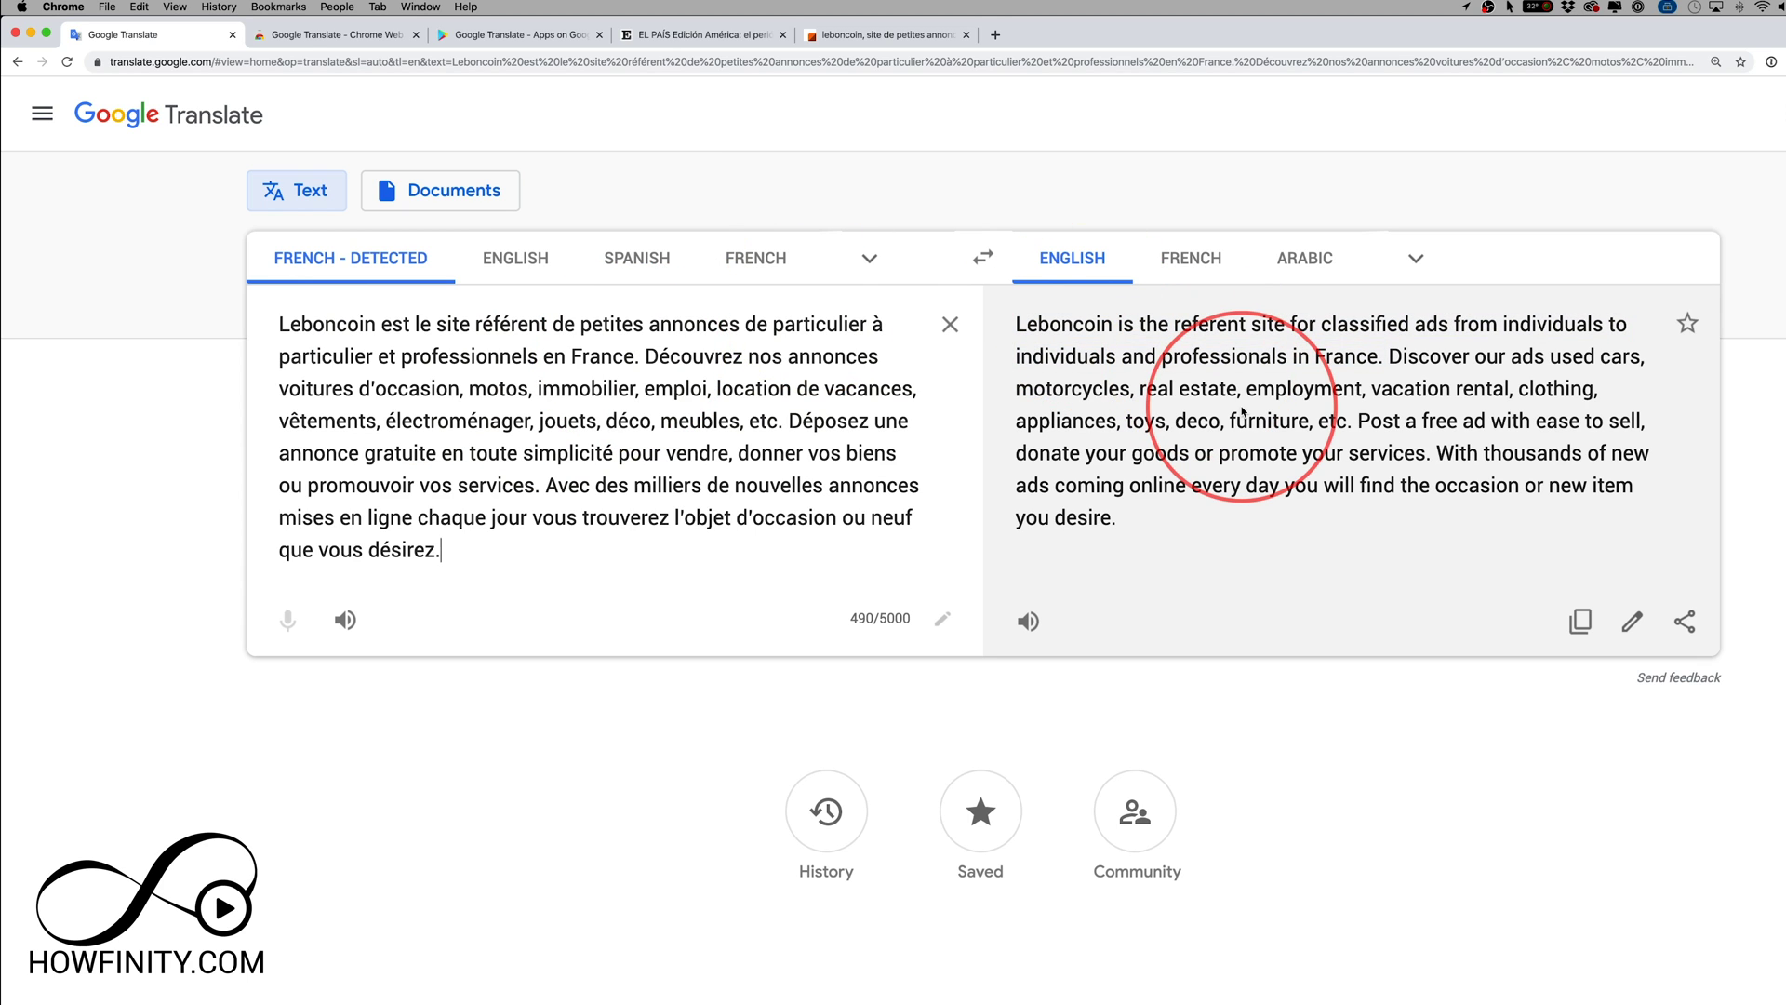
{"action": "left_click", "coordinate": [1686, 623]}
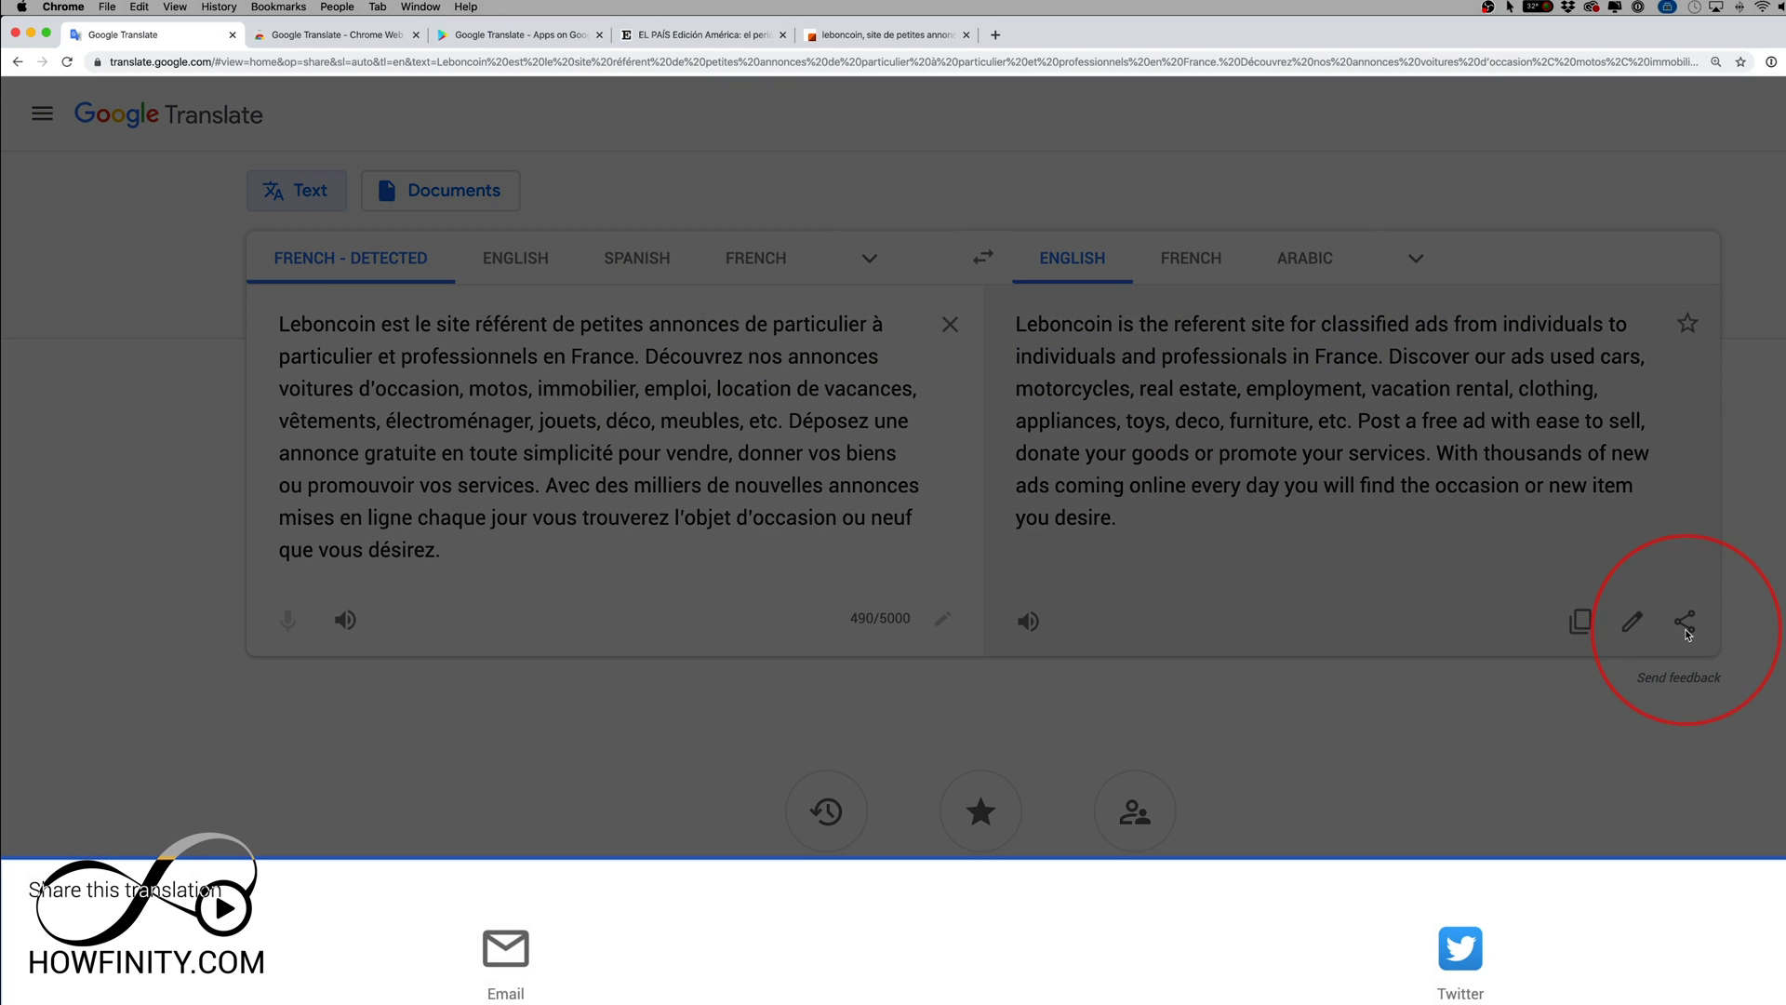
{"action": "left_click", "coordinate": [1403, 775]}
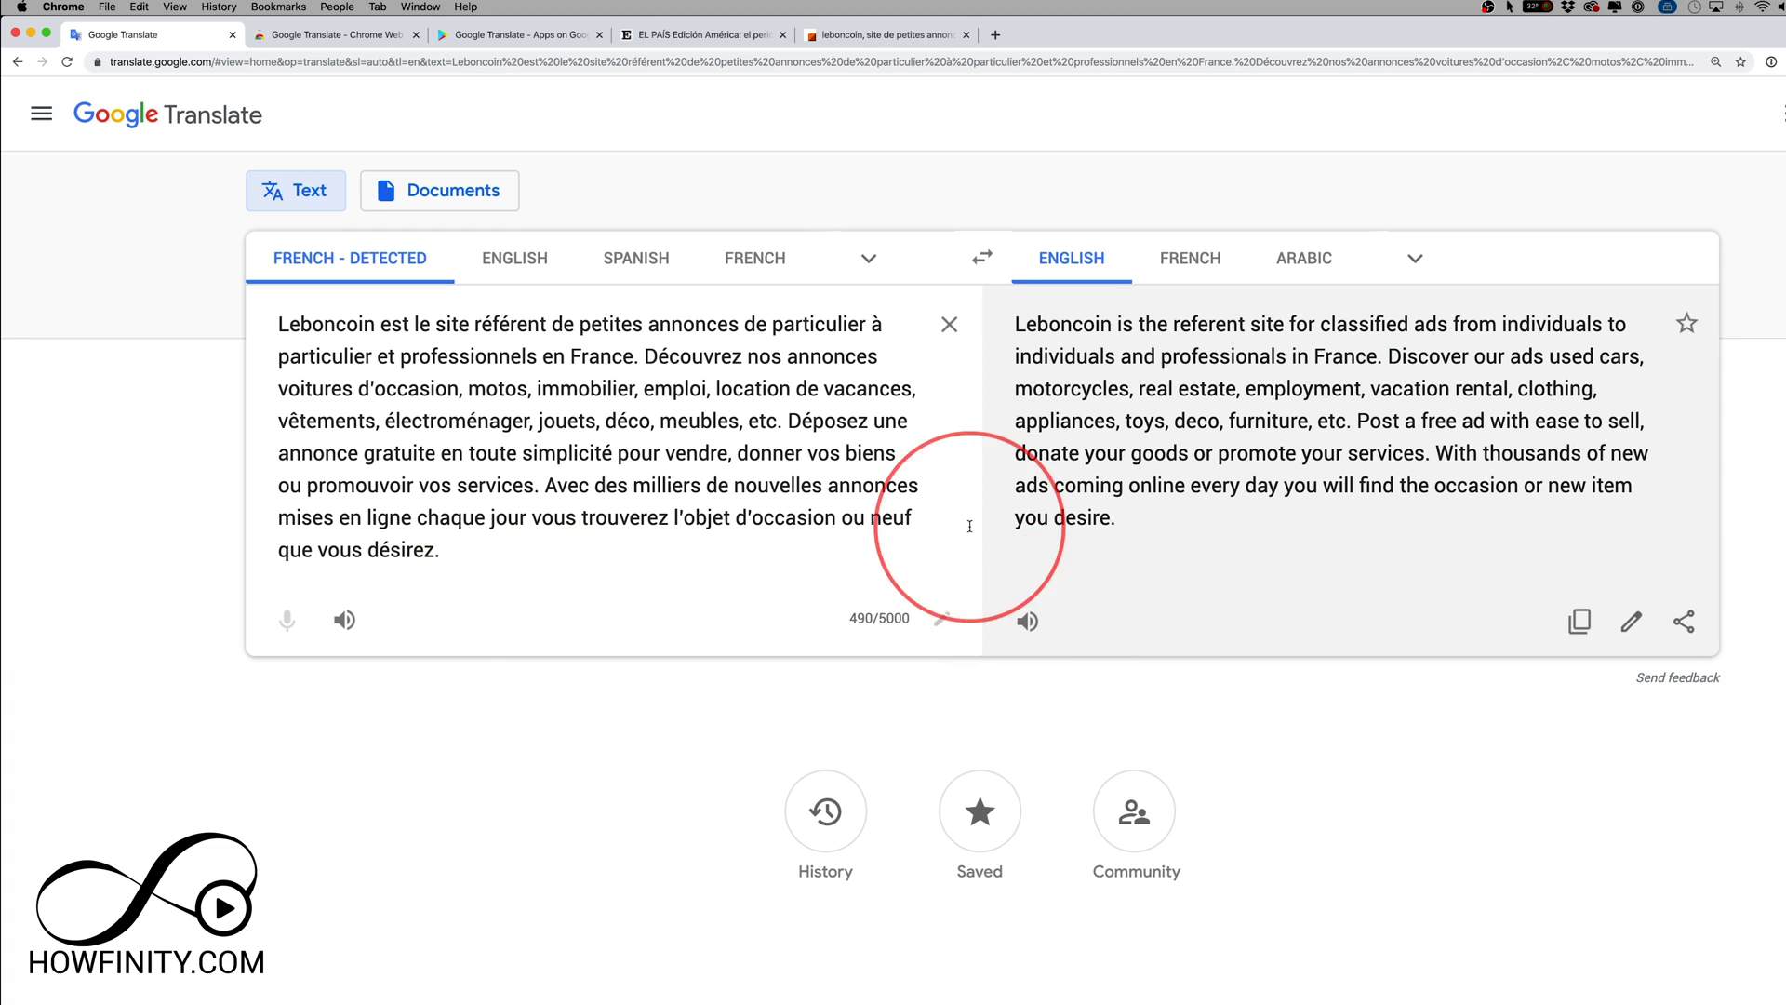
Swap languages to translate back into French, decline the save sign-in prompt, and check History
{"action": "left_click", "coordinate": [982, 259]}
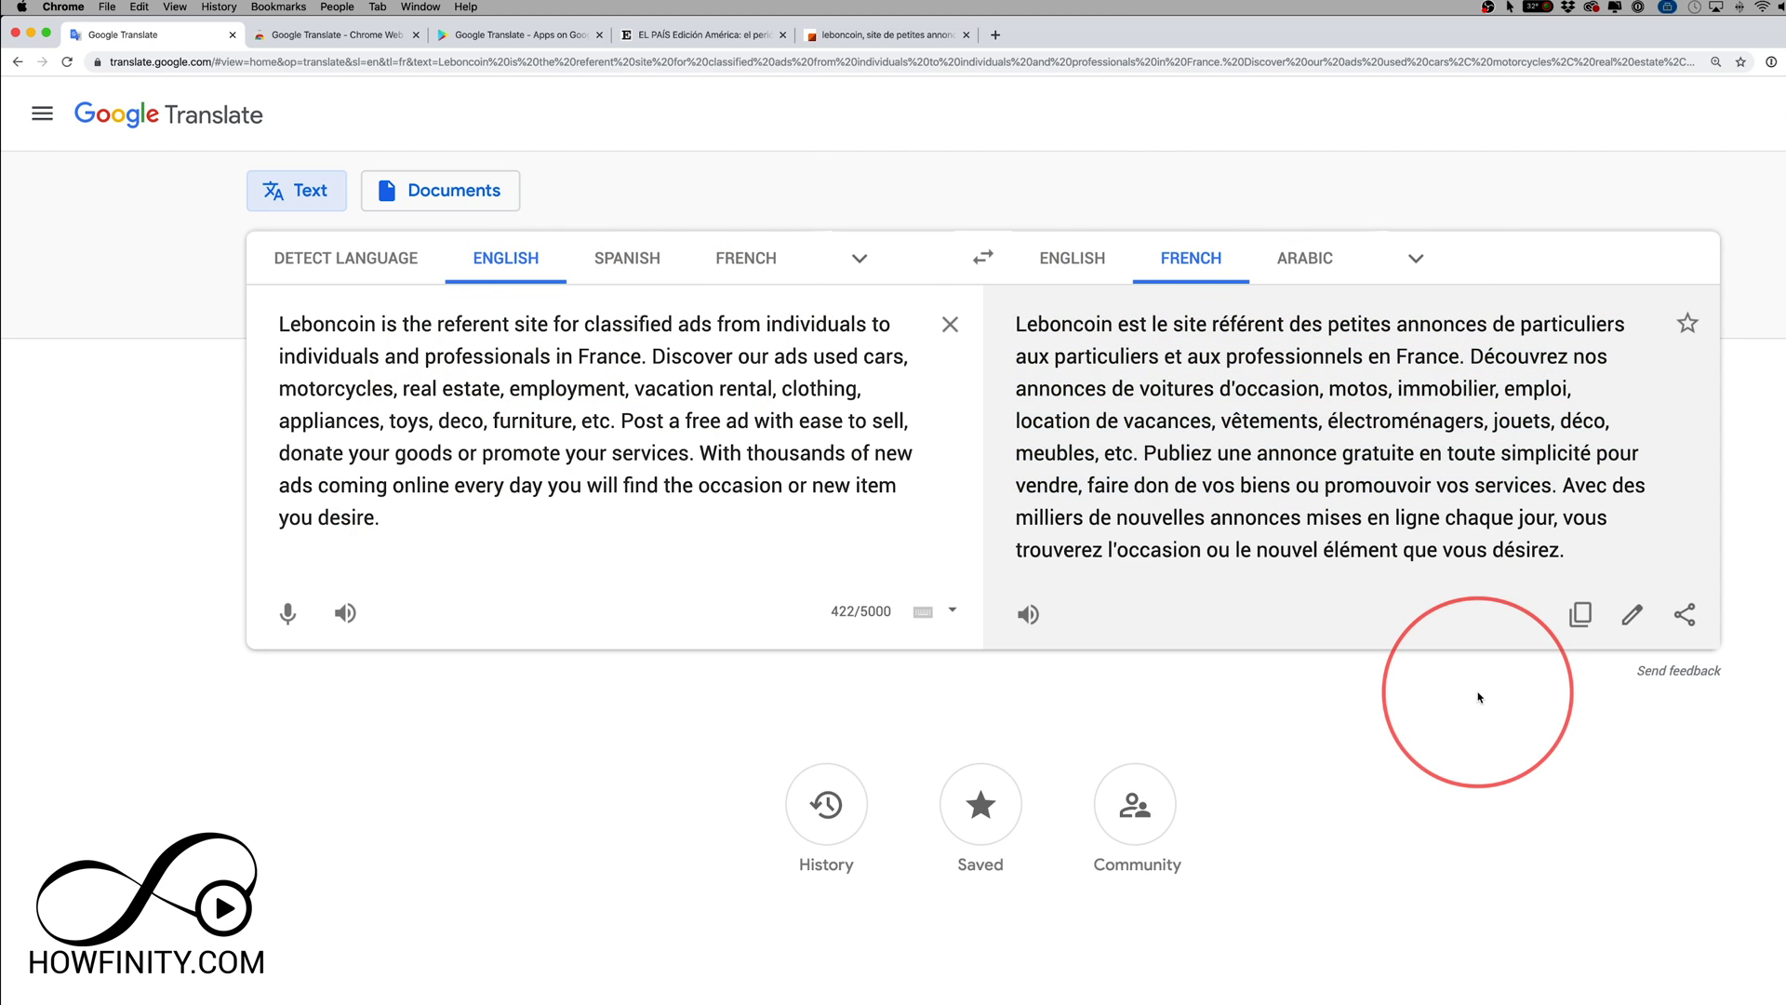
{"action": "left_click", "coordinate": [1688, 326]}
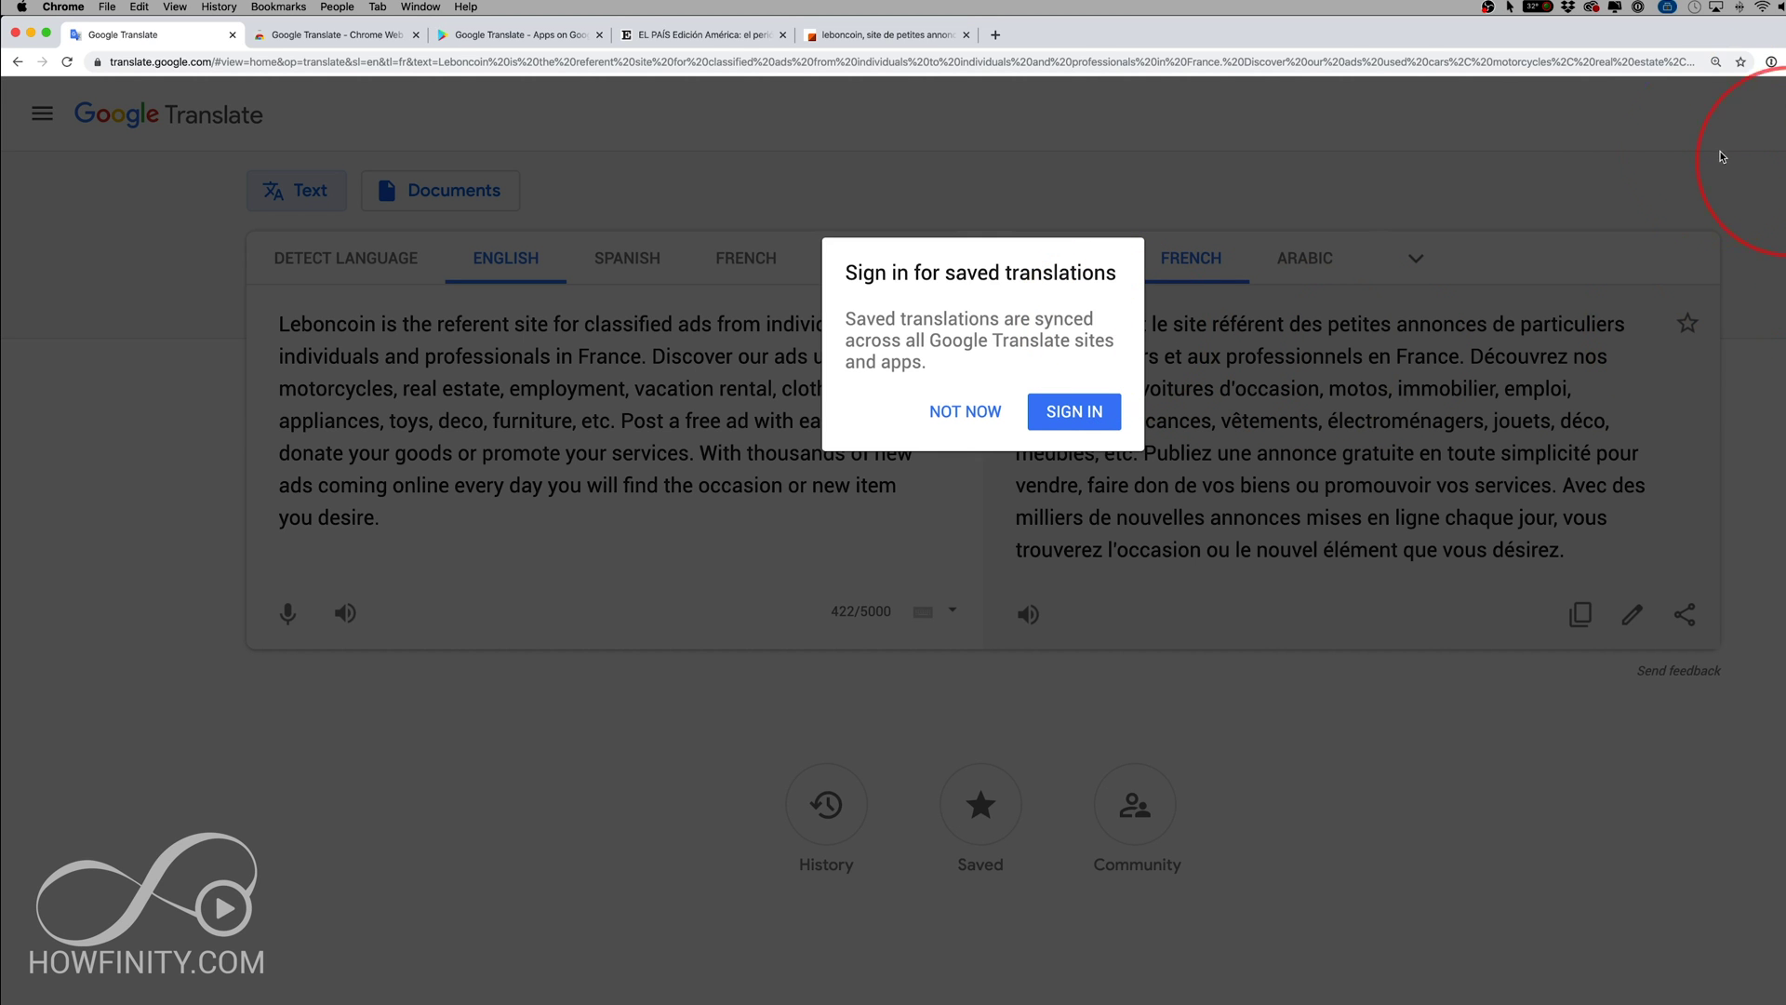
{"action": "left_click", "coordinate": [926, 416]}
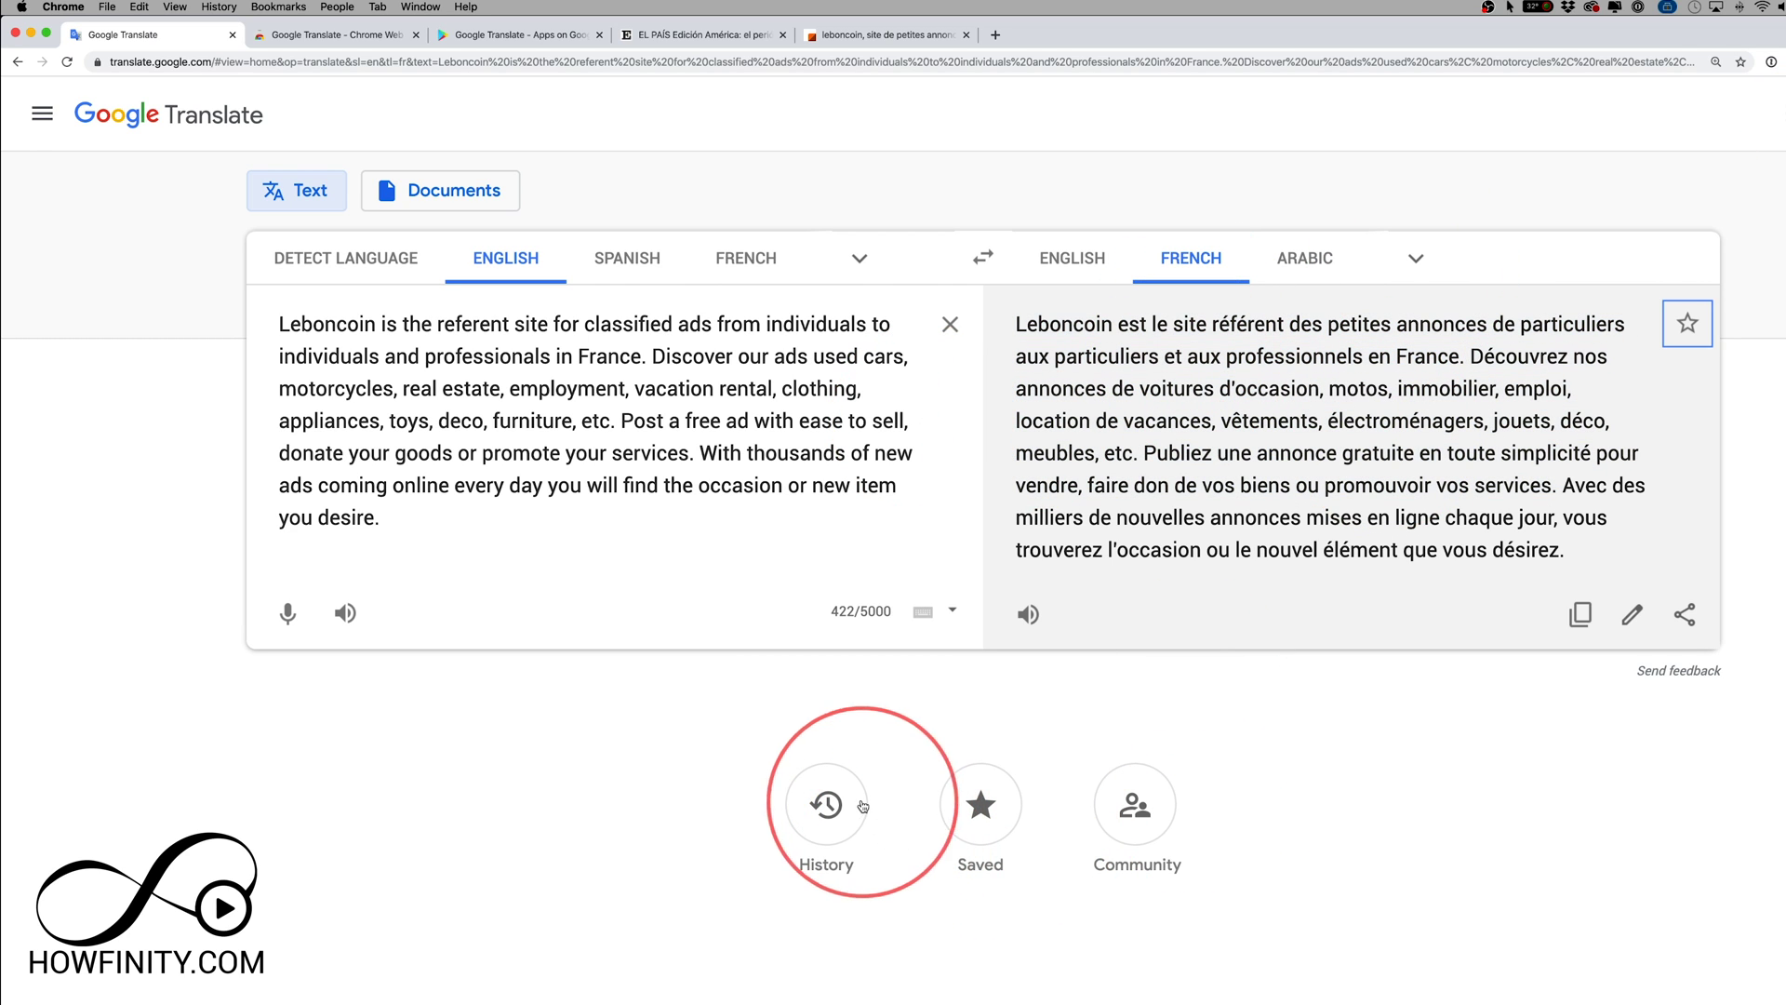
{"action": "left_click", "coordinate": [821, 819]}
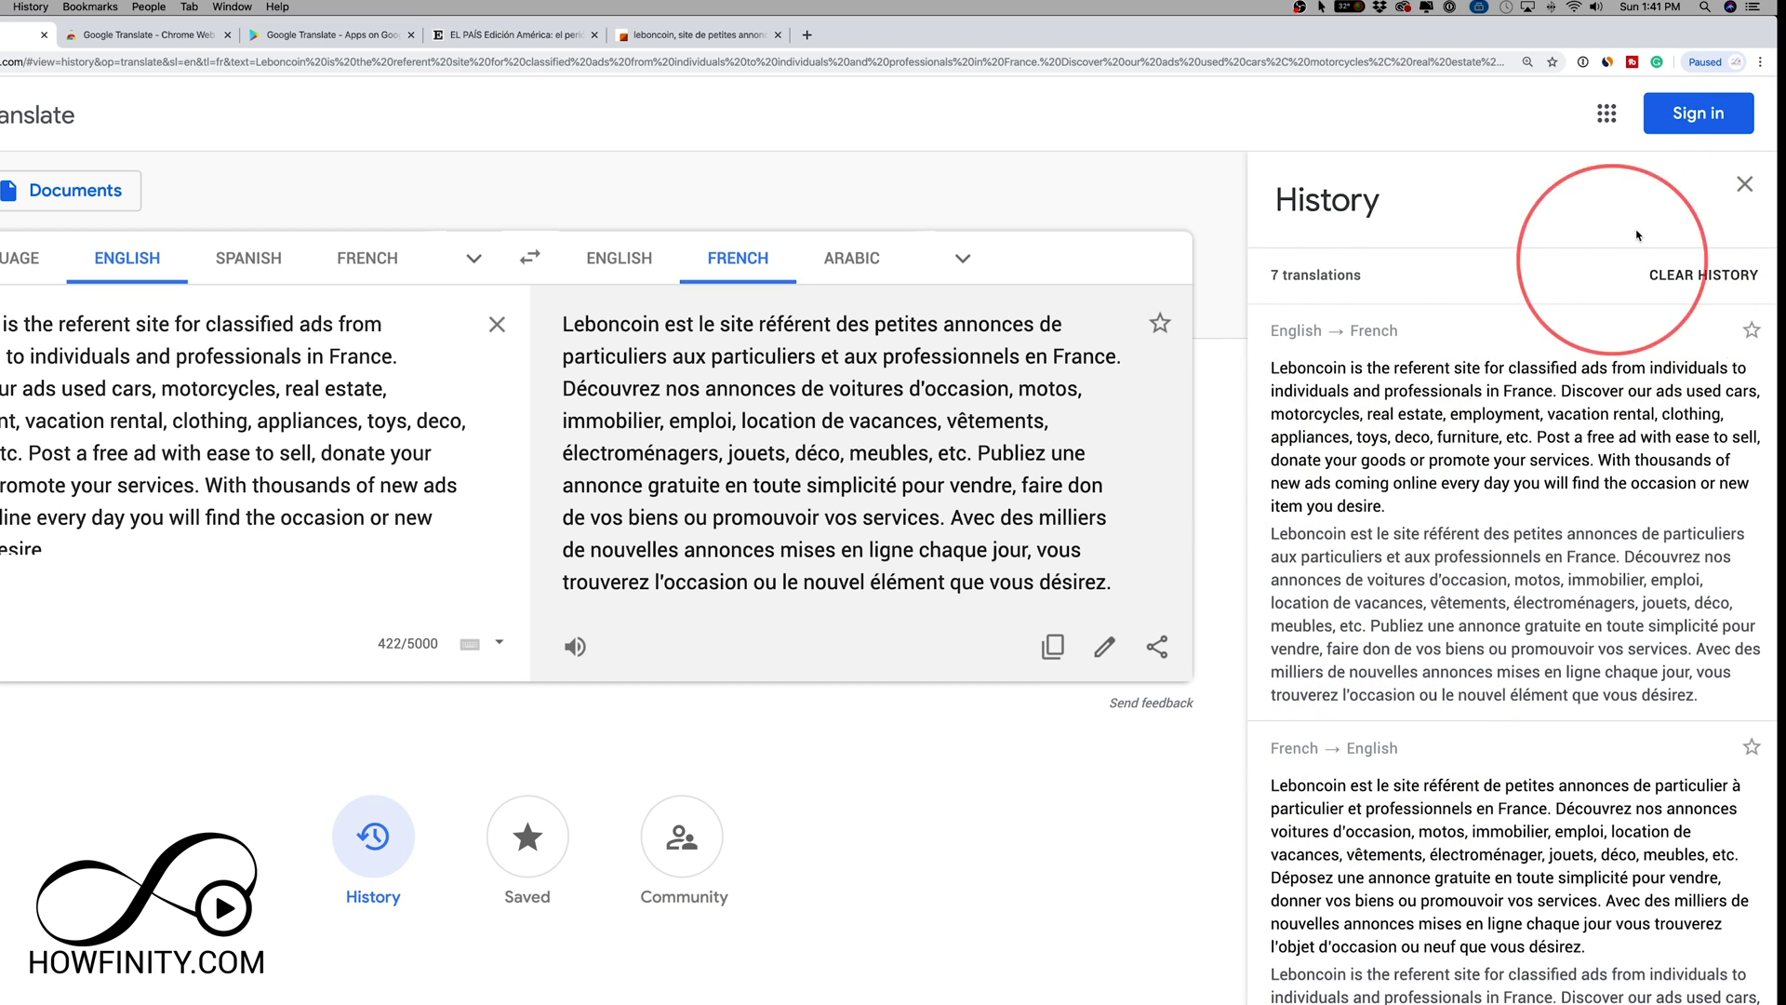
{"action": "left_click", "coordinate": [1742, 185]}
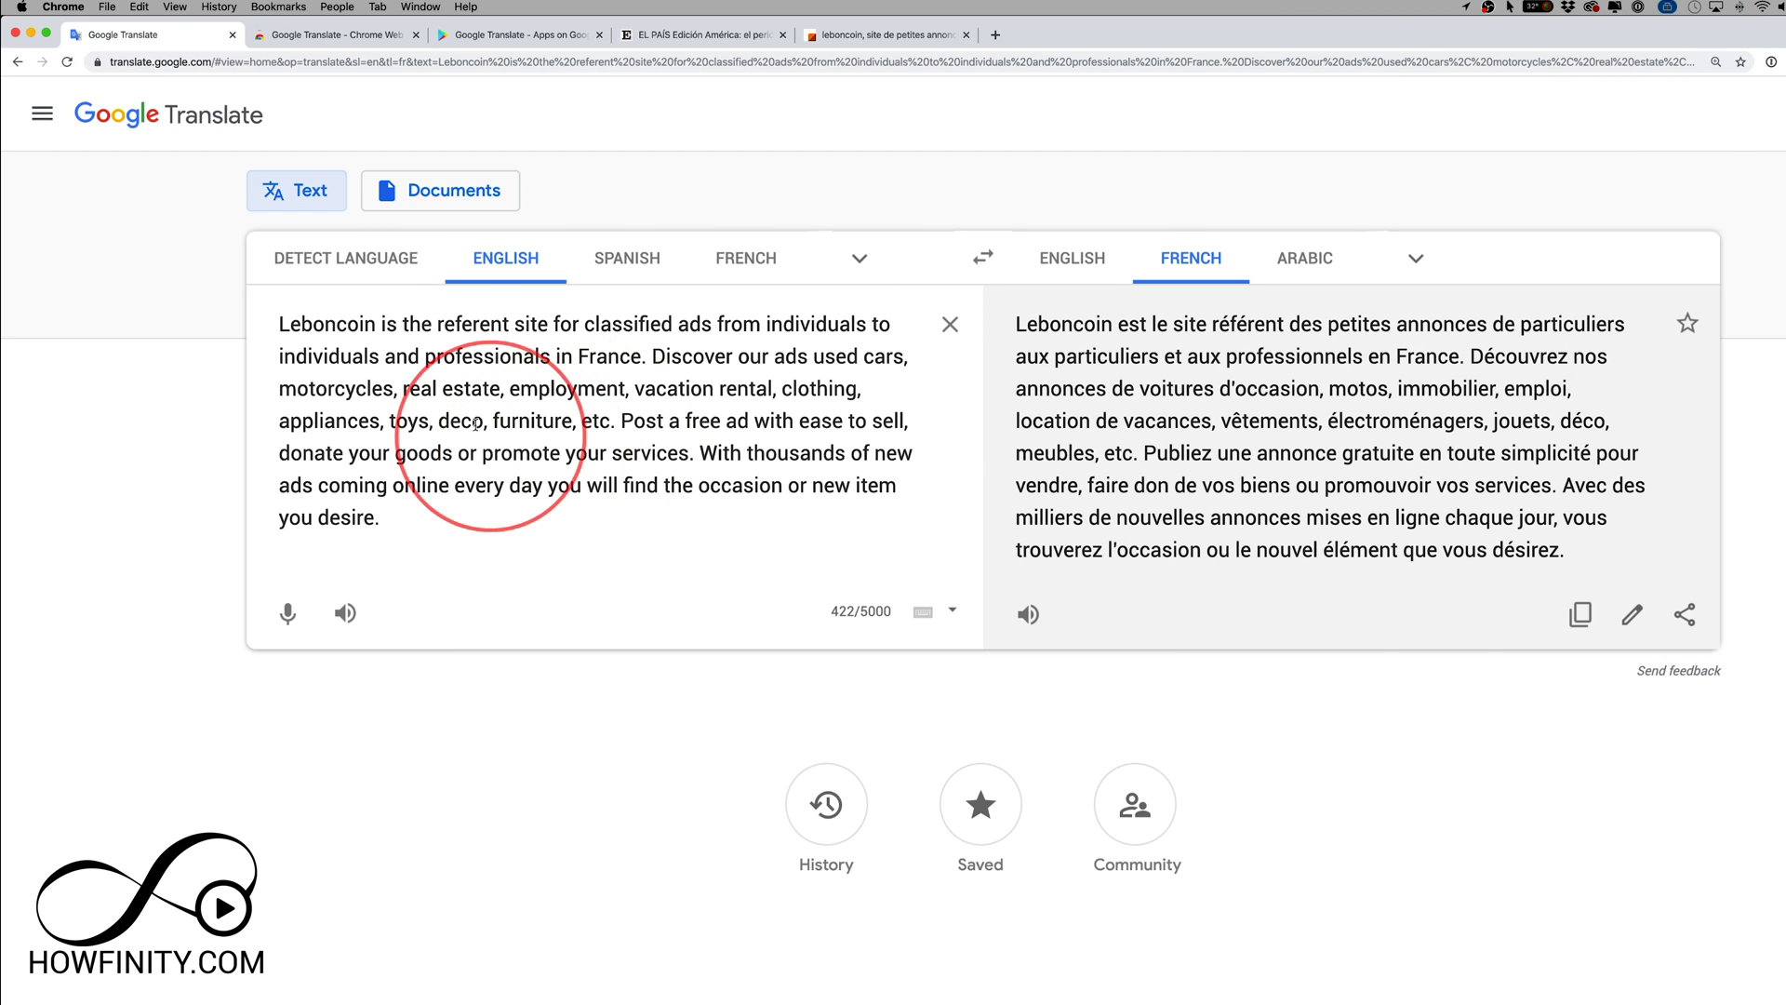
Set the source language to English and dictate a sentence by microphone, yielding French beginning 'La NSA ici'
{"action": "left_click", "coordinate": [346, 265]}
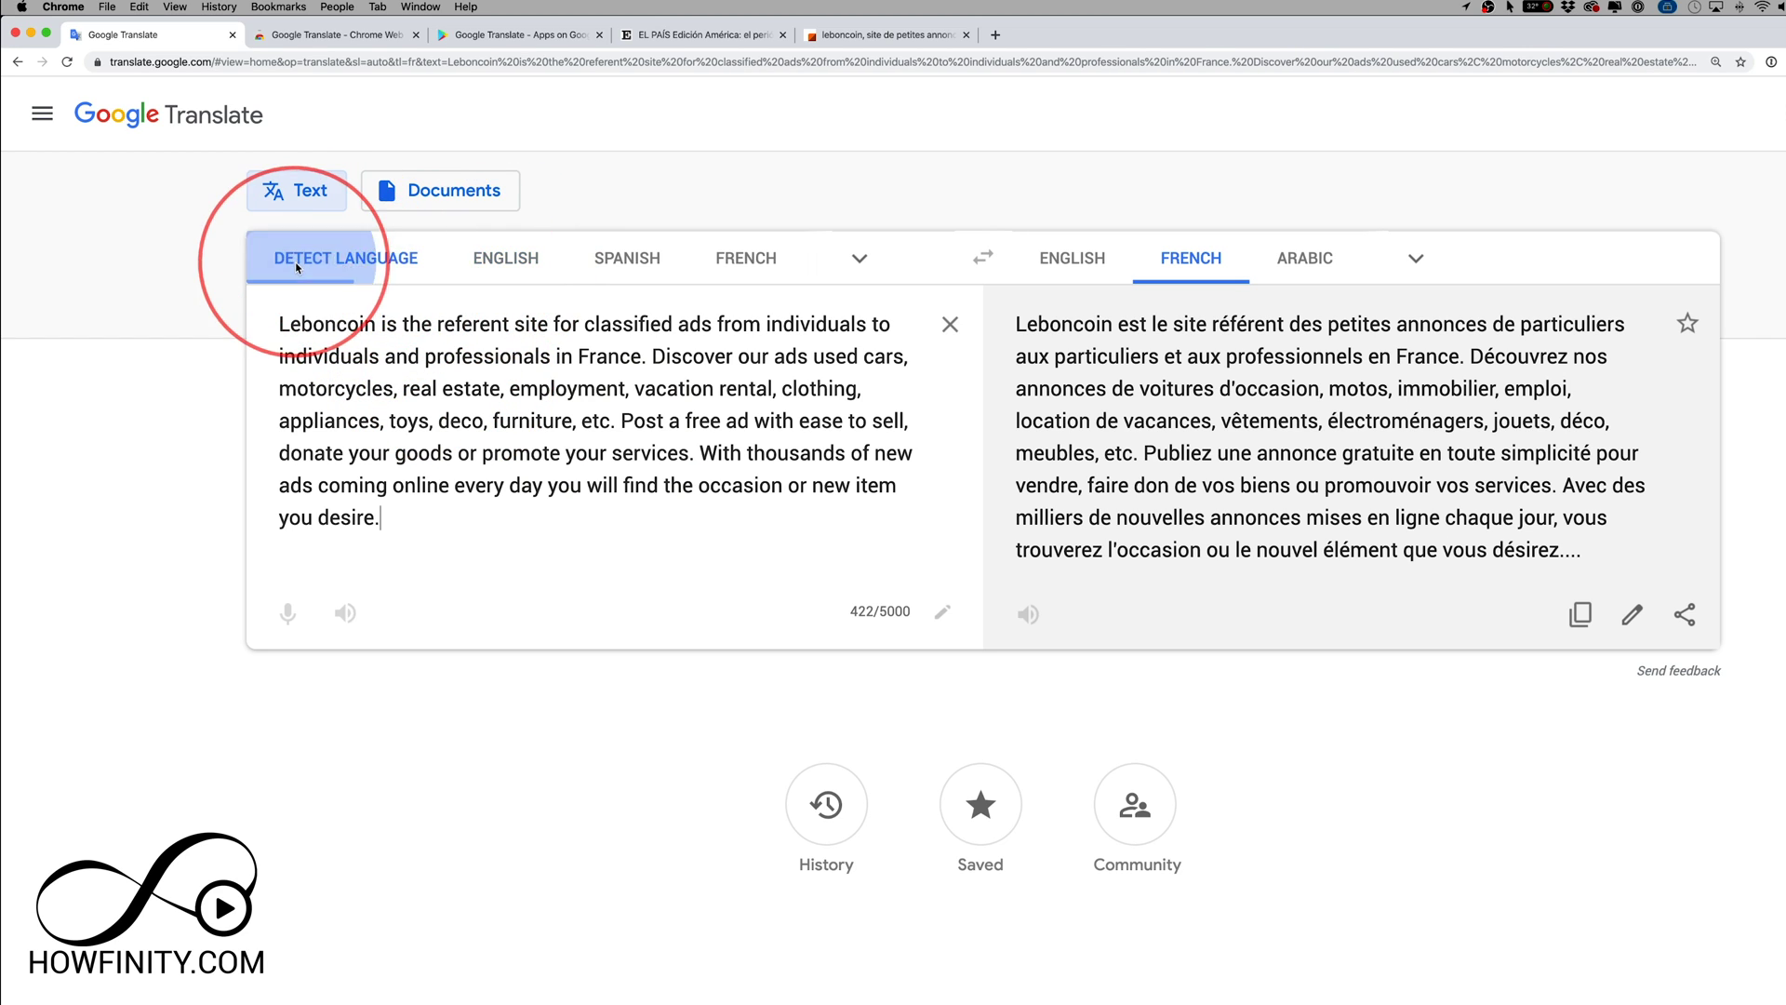
{"action": "left_click", "coordinate": [509, 264]}
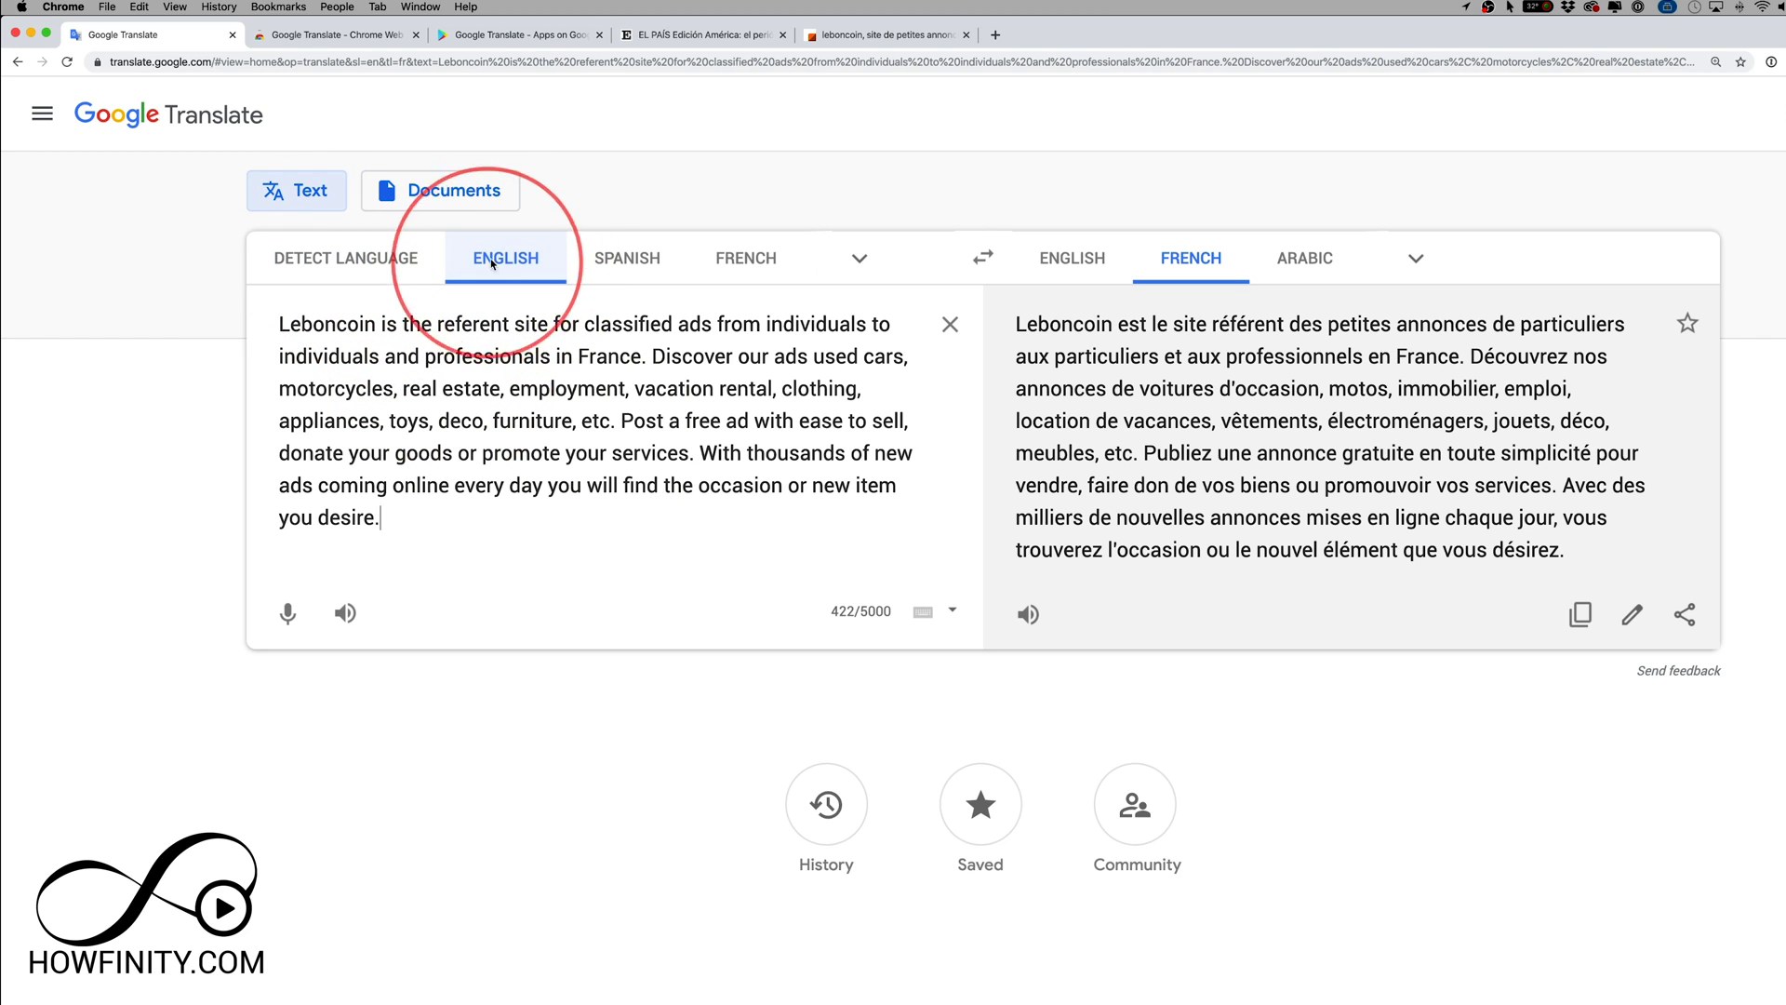
{"action": "left_click", "coordinate": [287, 613]}
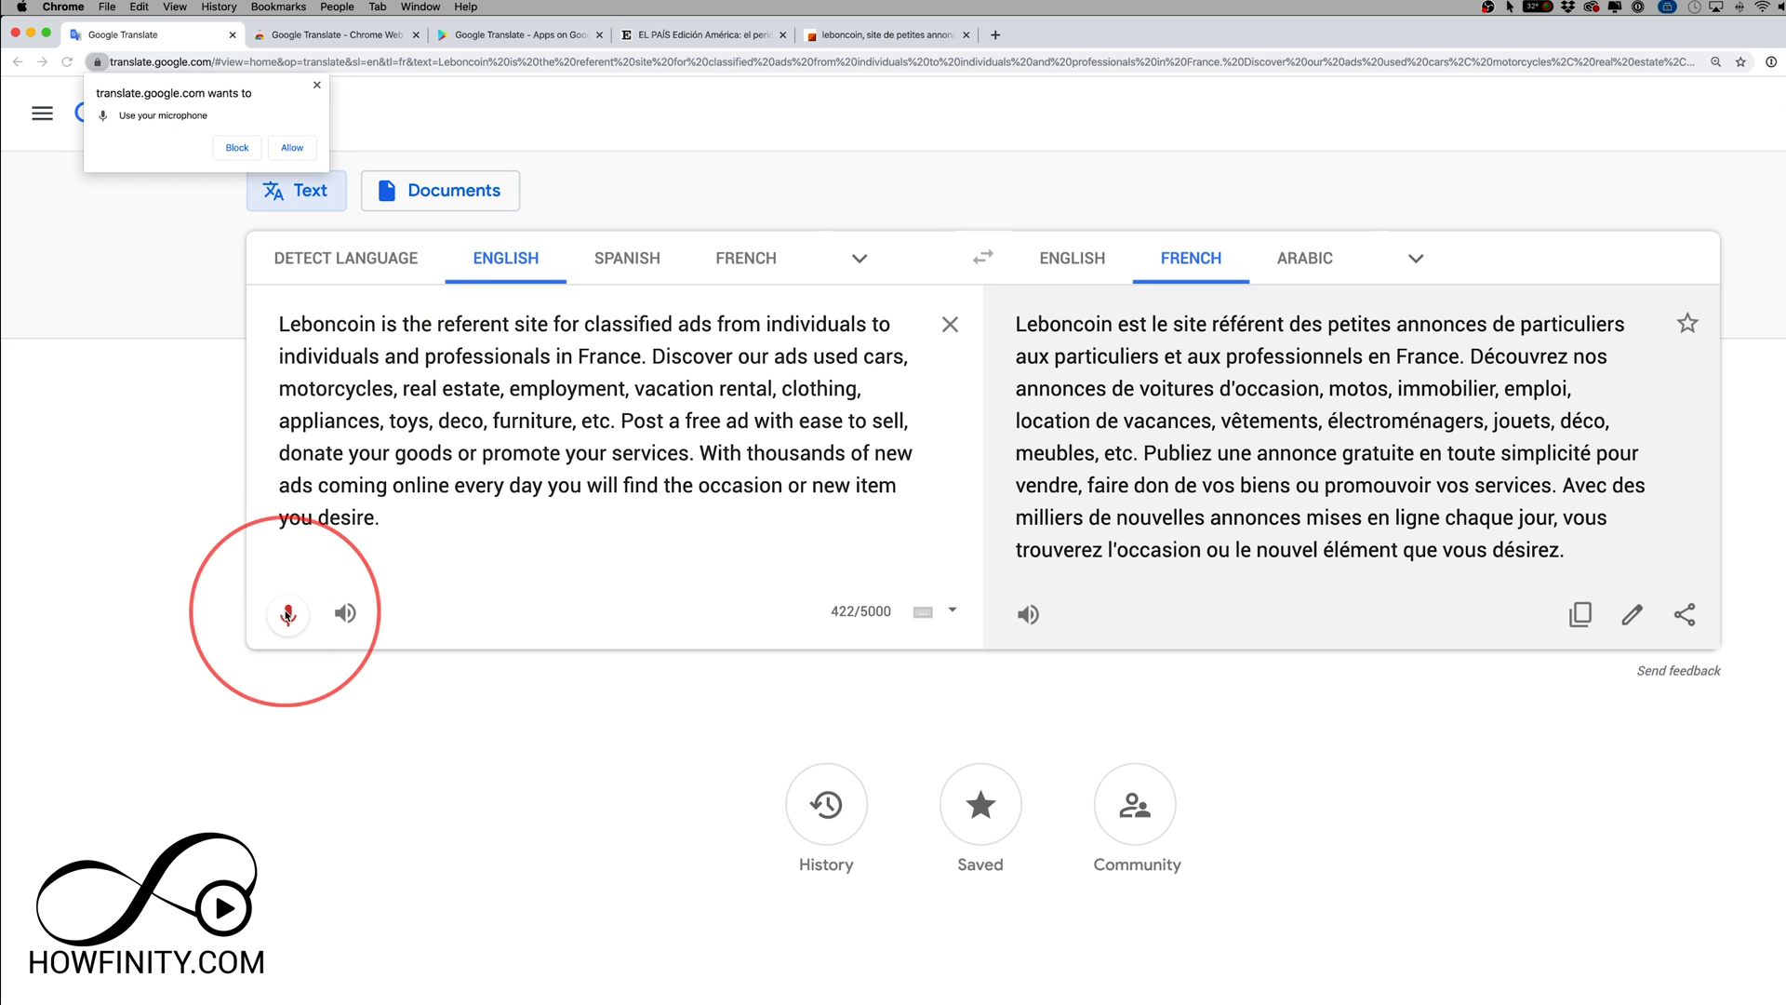
{"action": "left_click", "coordinate": [292, 148]}
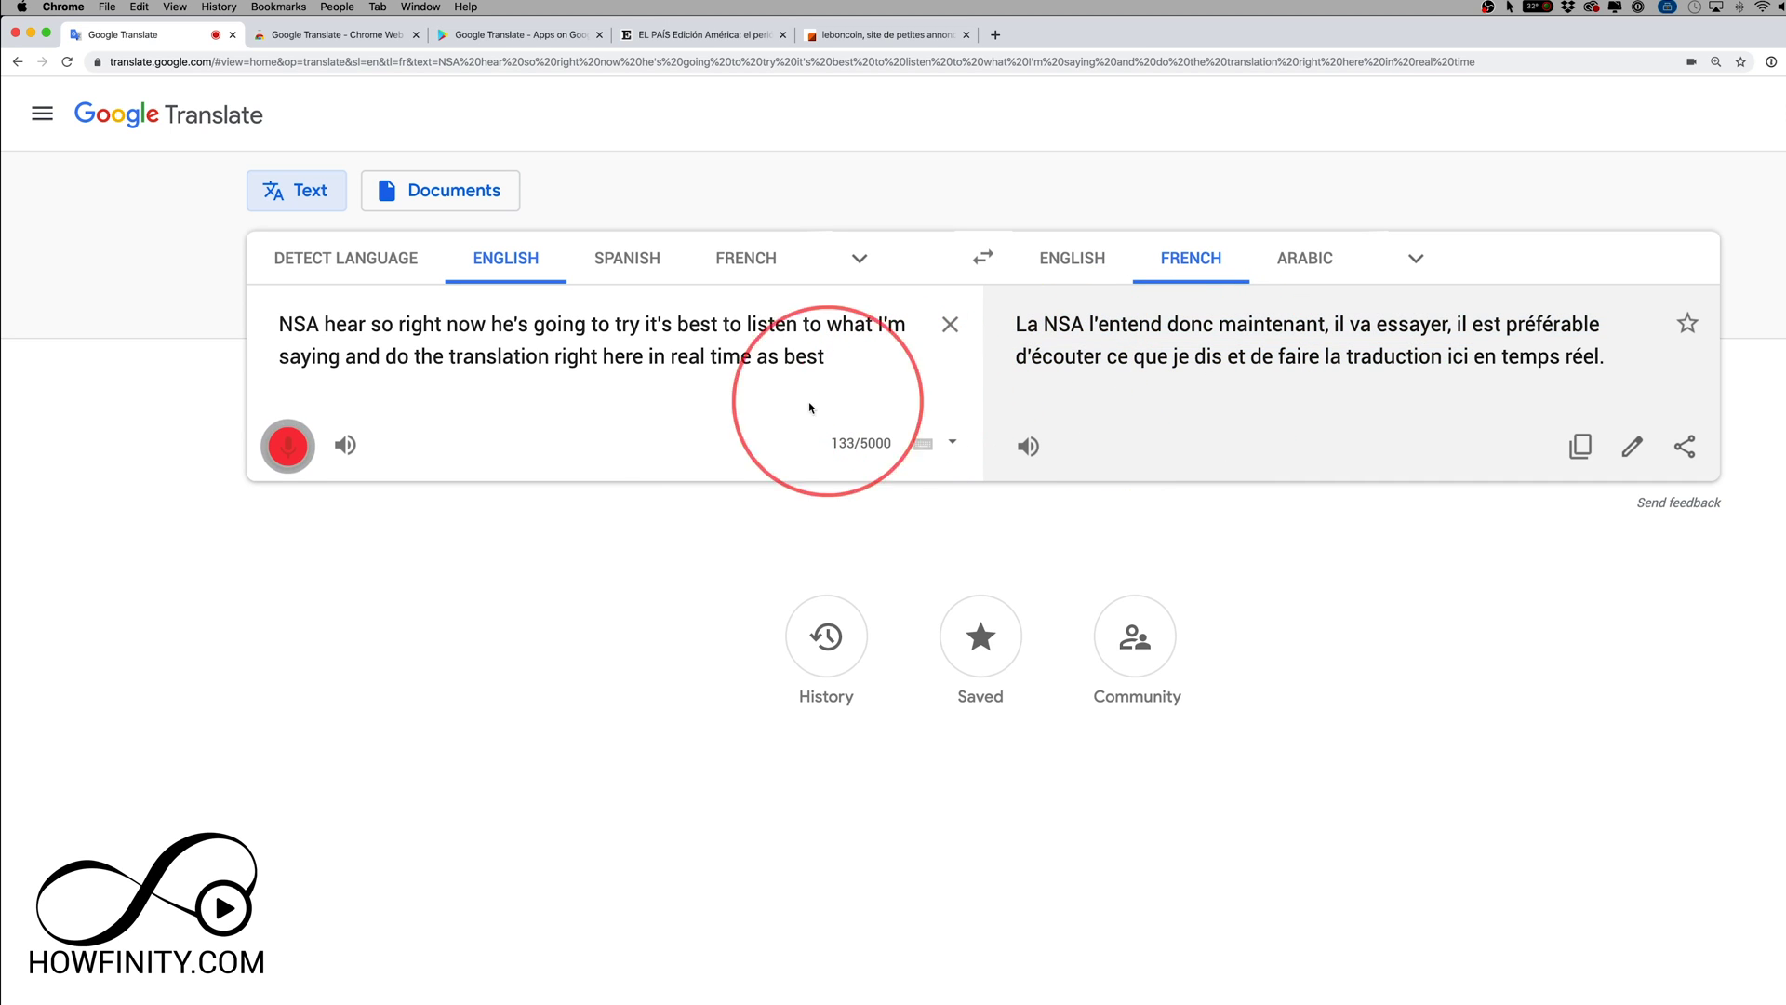
{"action": "left_click", "coordinate": [293, 454]}
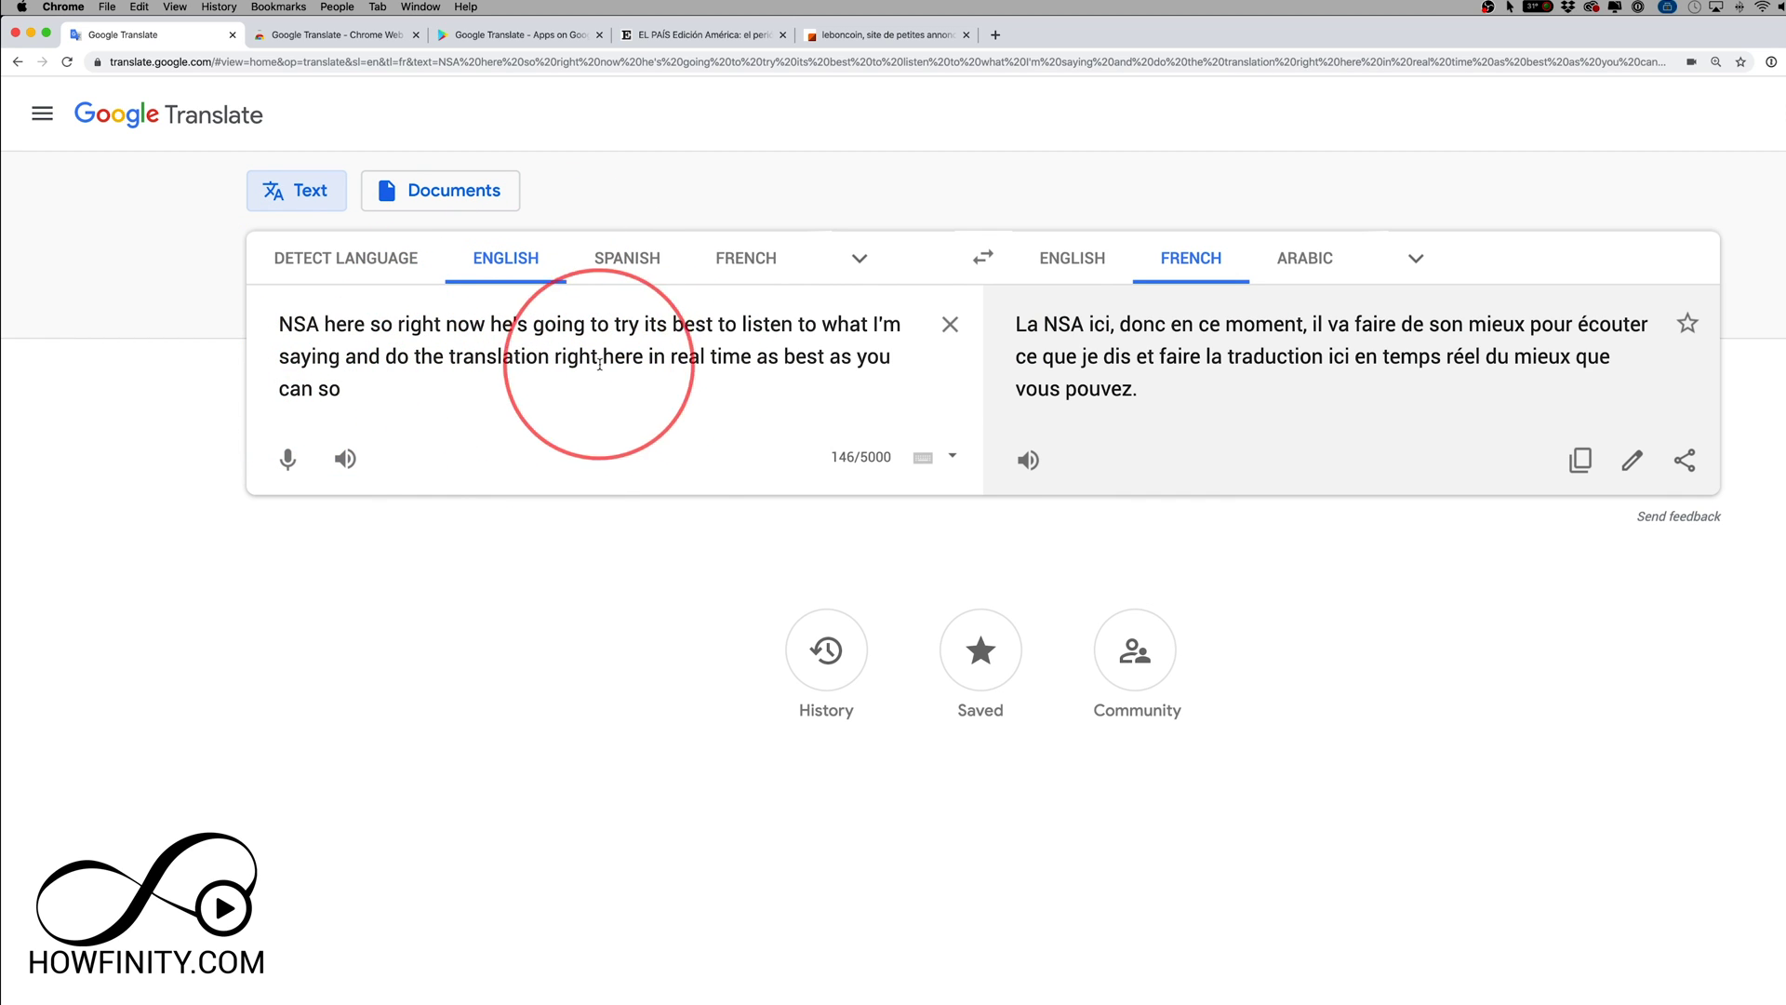
Translate into Latin with Spanish as the source language, giving output beginning 'NSA iens experior'
{"action": "left_click", "coordinate": [1417, 260]}
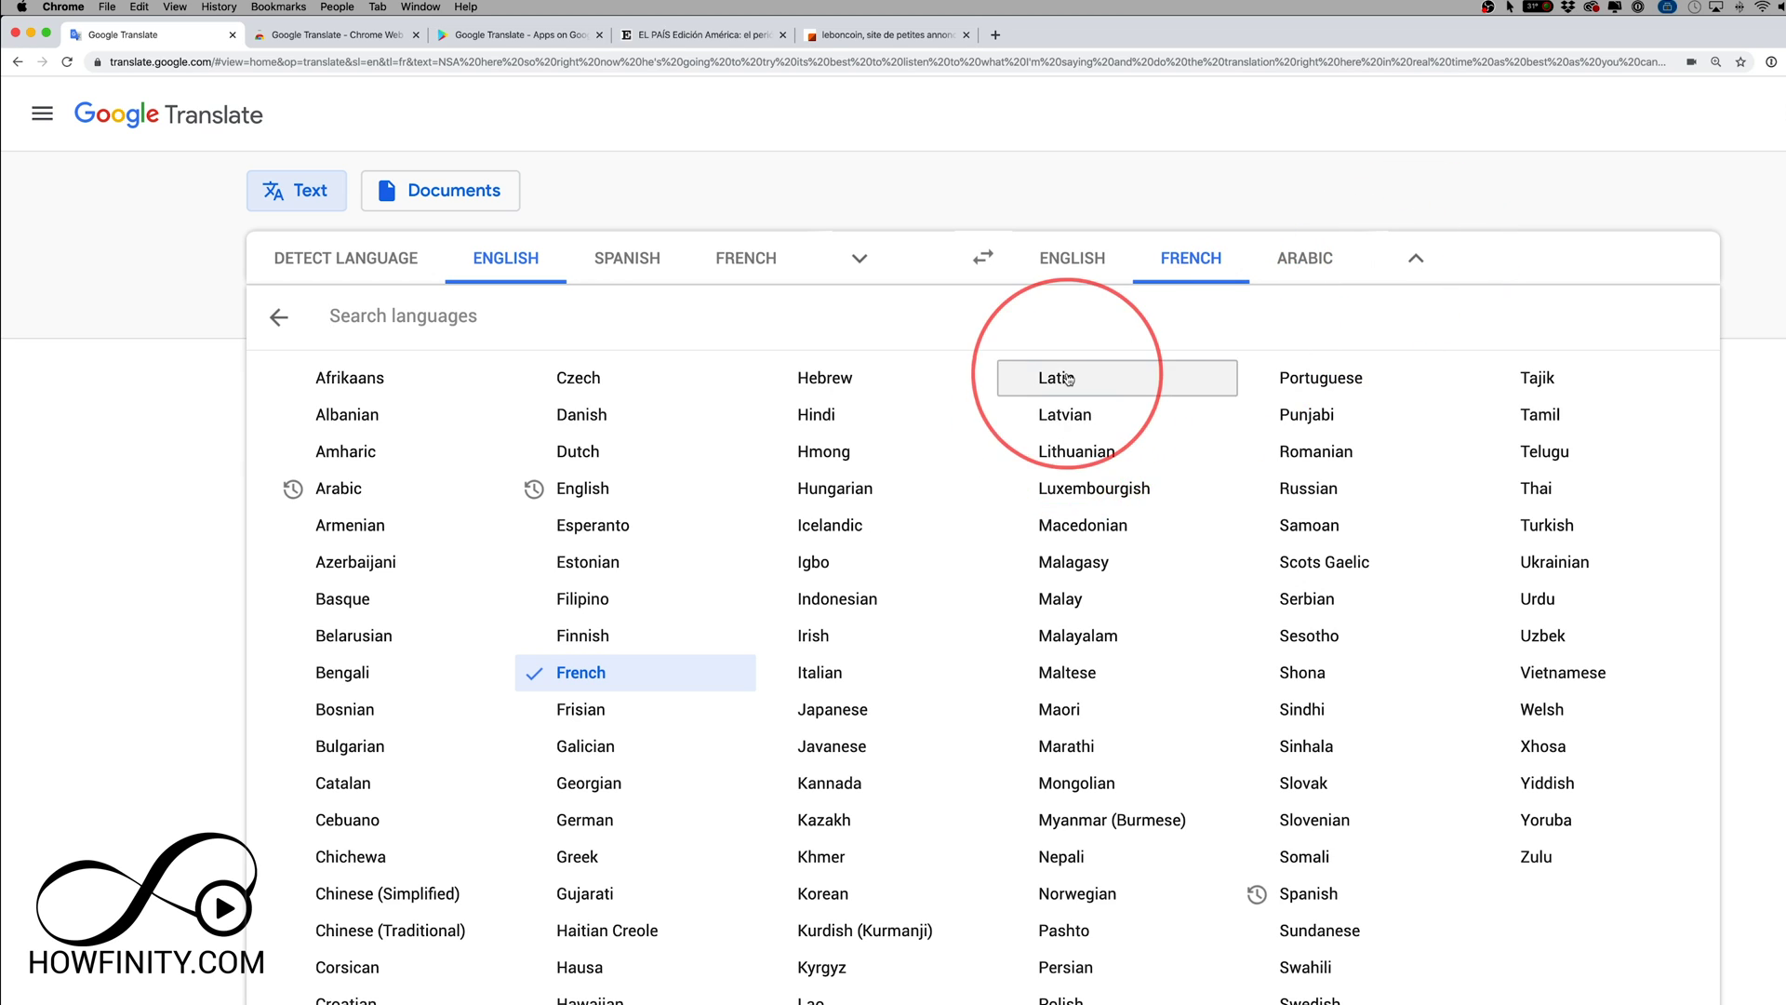
{"action": "left_click", "coordinate": [1102, 363]}
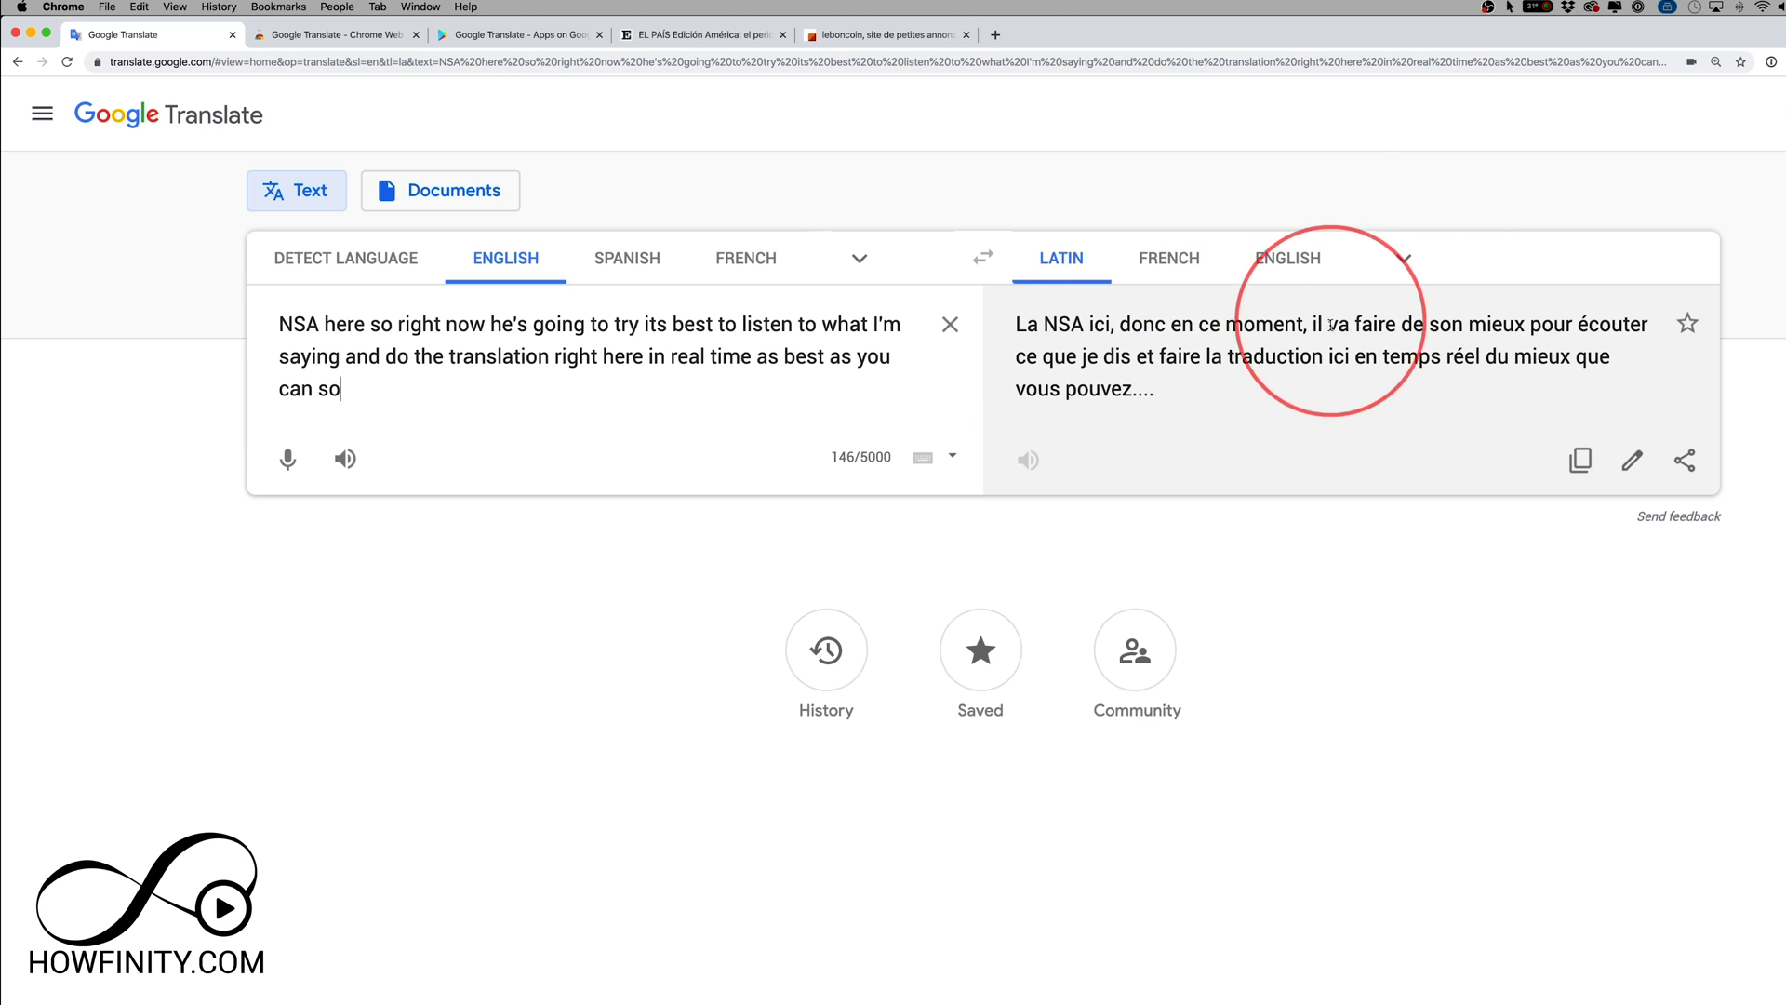
{"action": "left_click", "coordinate": [923, 460]}
{"action": "left_click", "coordinate": [953, 456]}
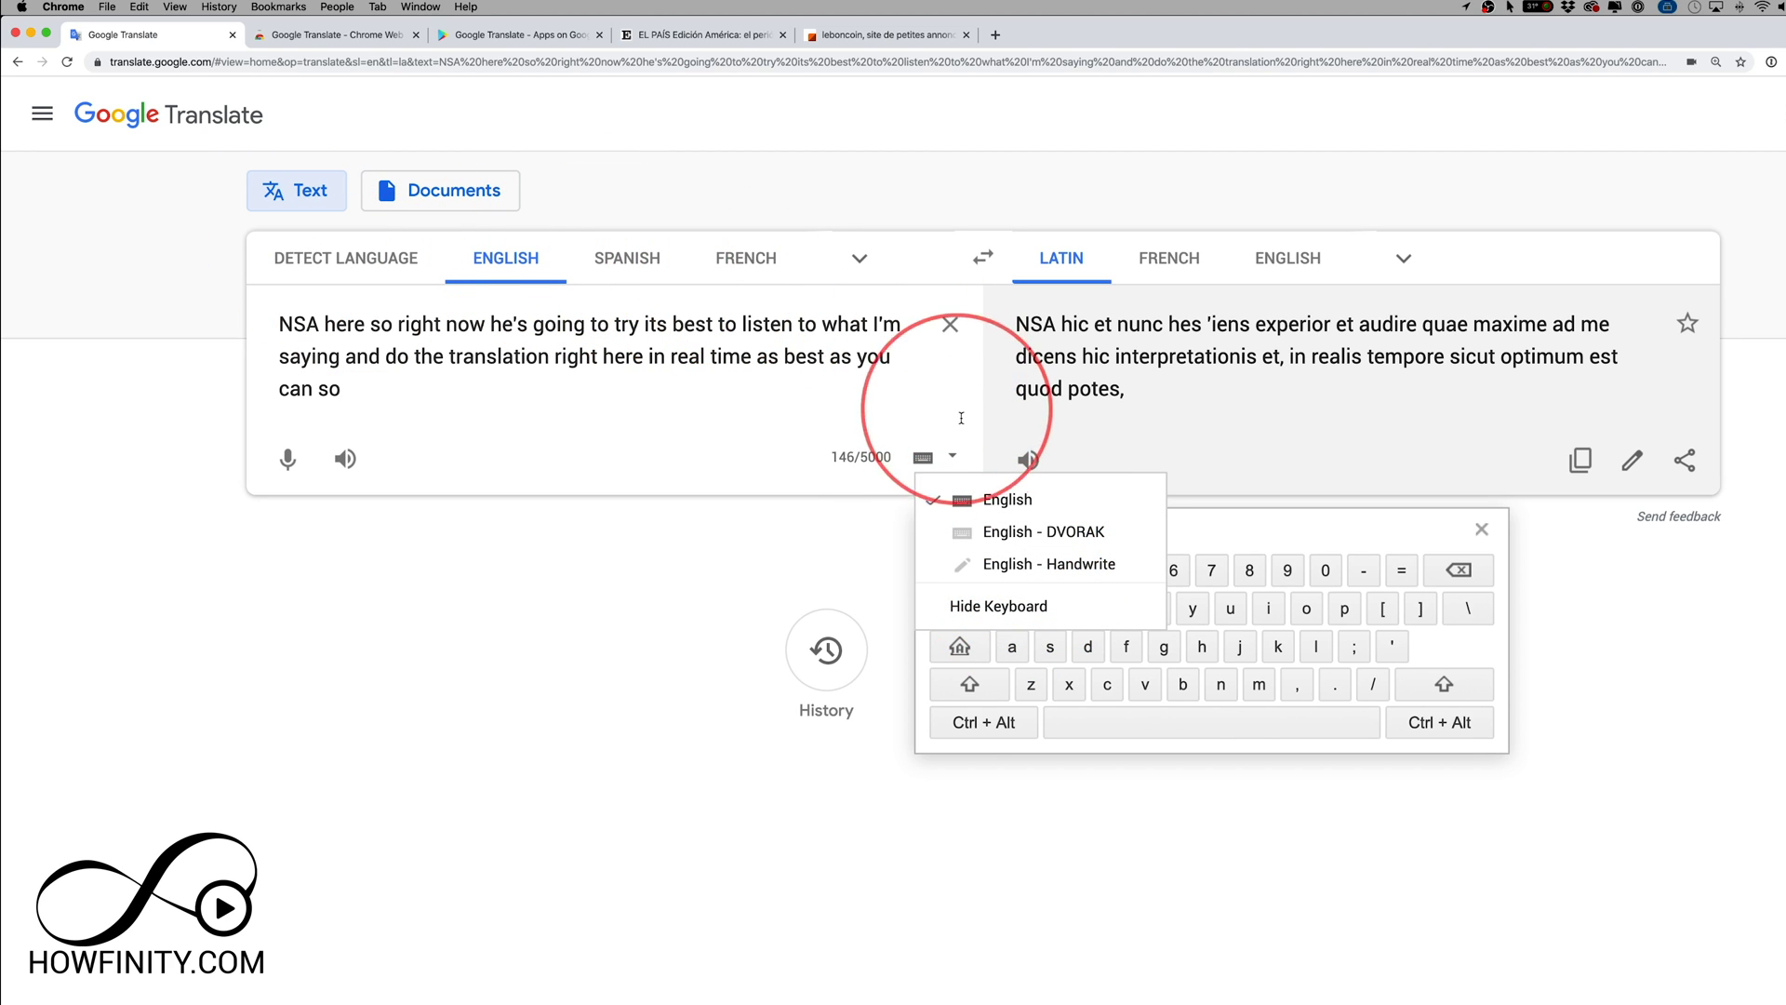
{"action": "left_click", "coordinate": [627, 259]}
{"action": "left_click", "coordinate": [952, 457]}
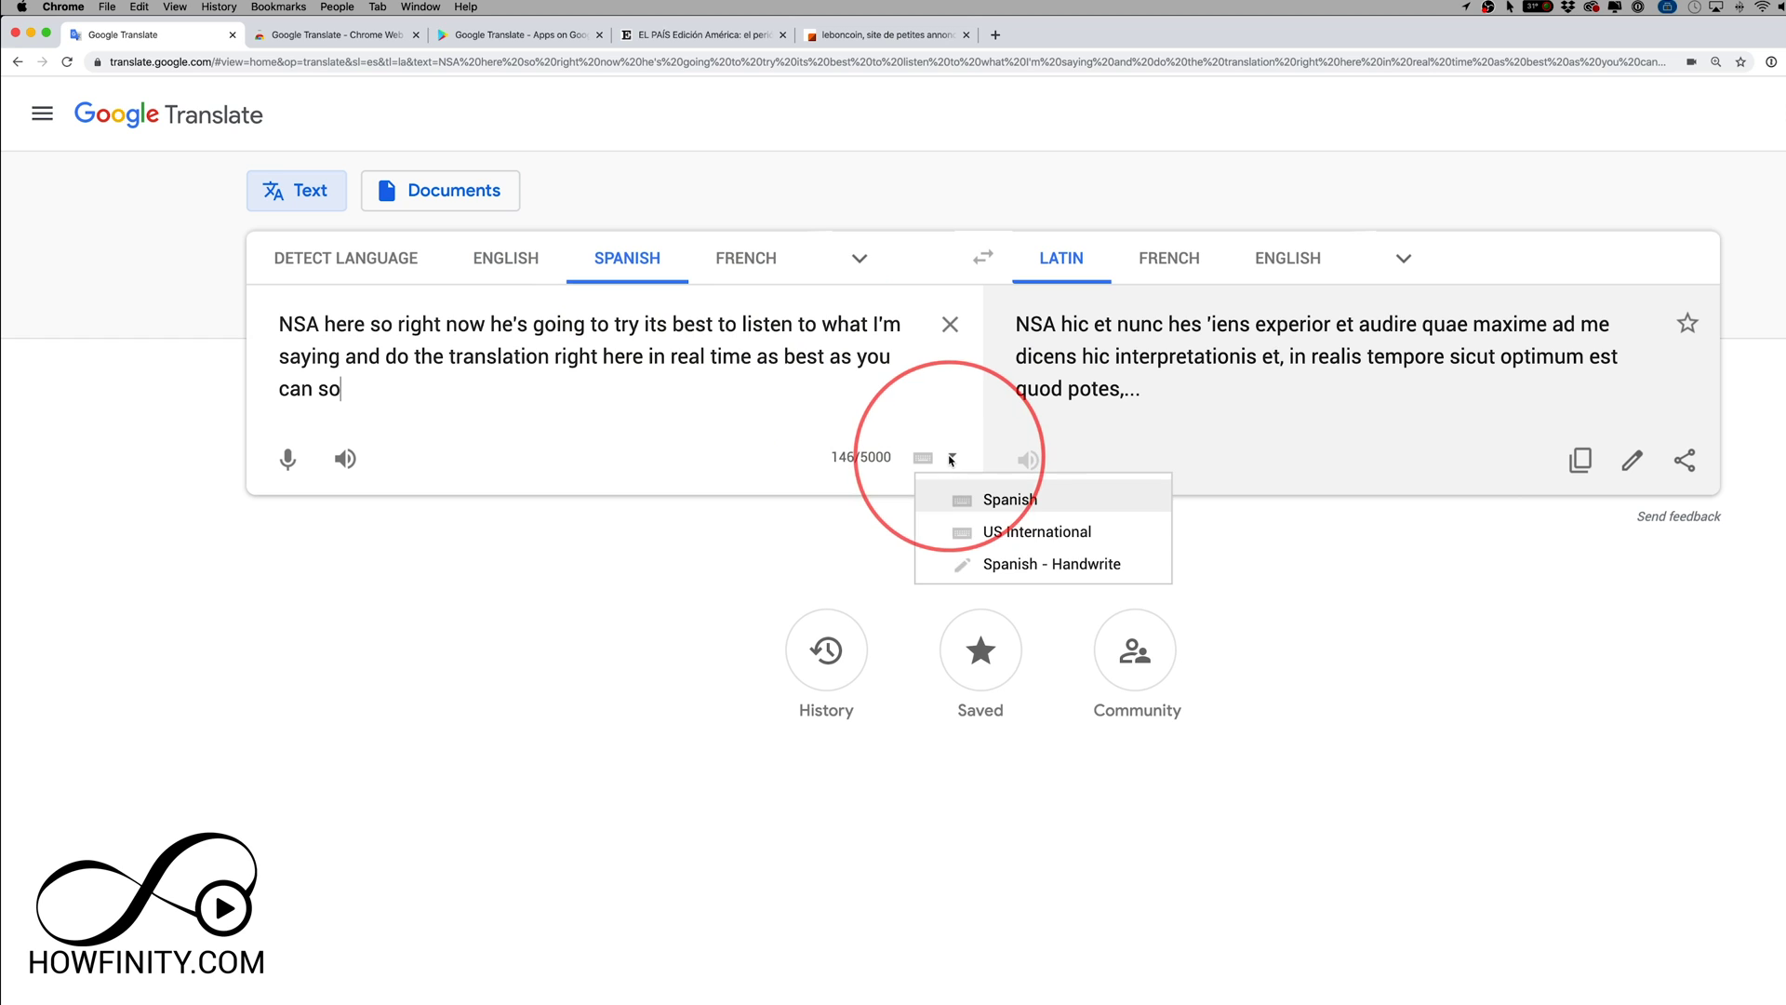
{"action": "left_click", "coordinate": [1004, 499]}
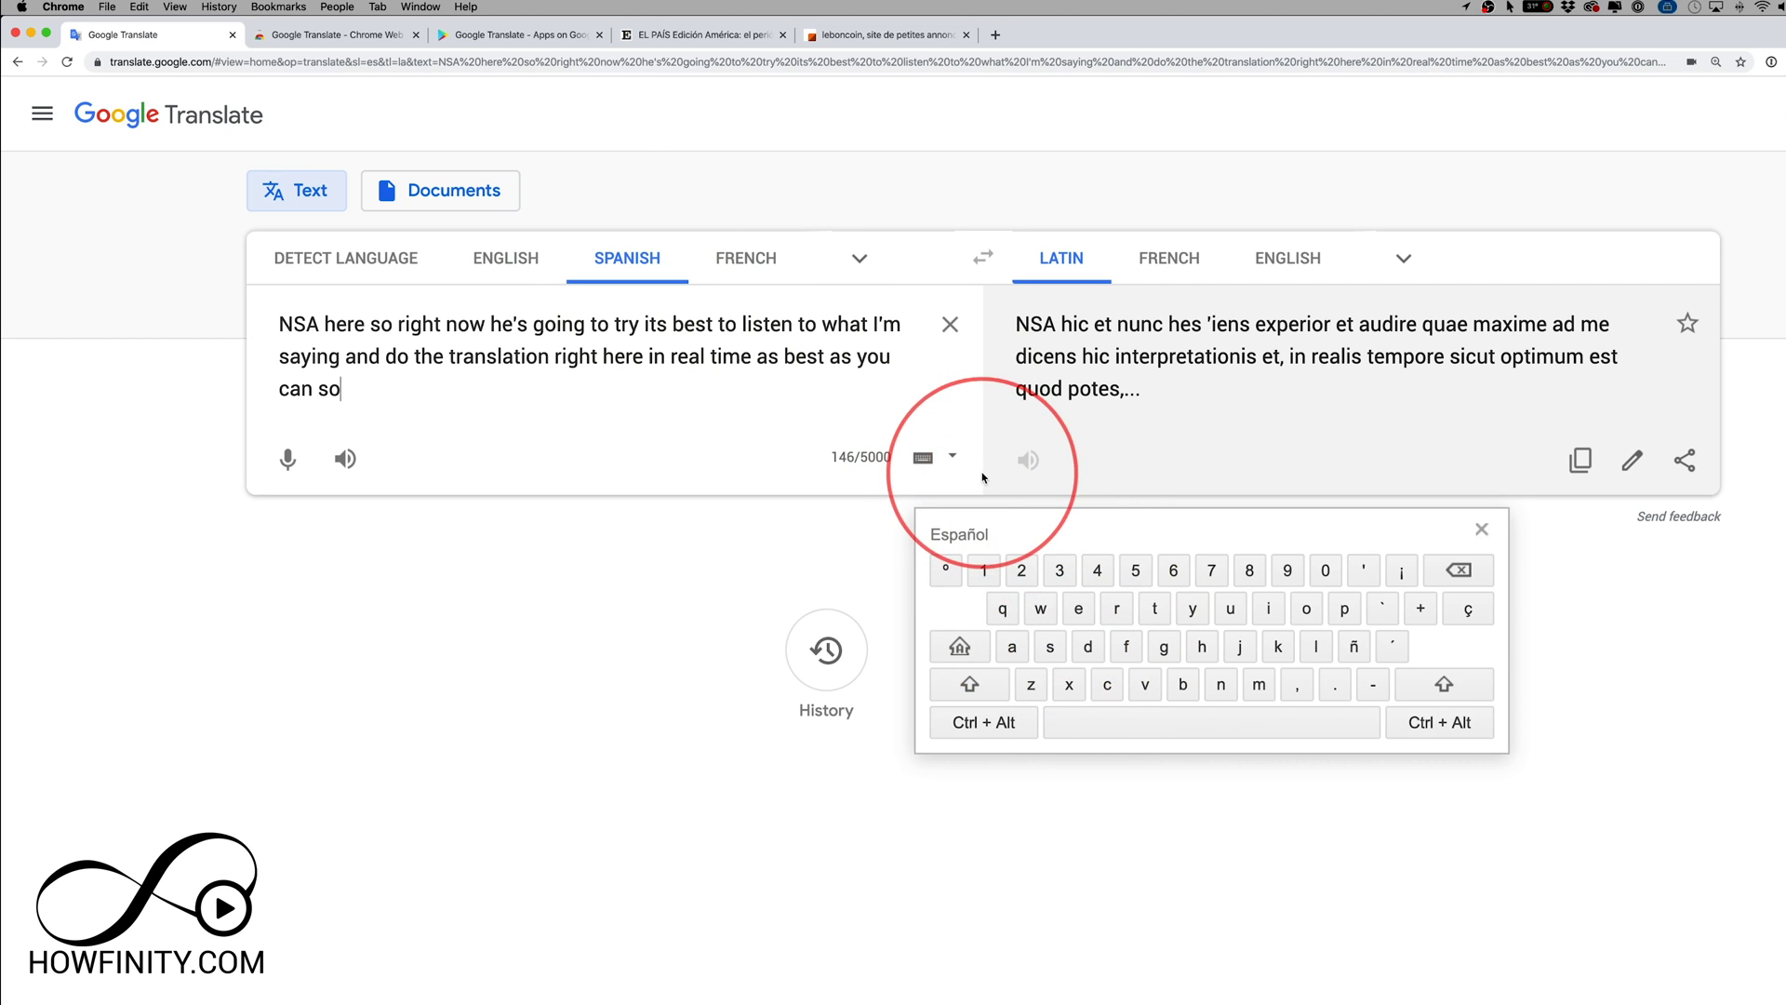
{"action": "left_click", "coordinate": [984, 478]}
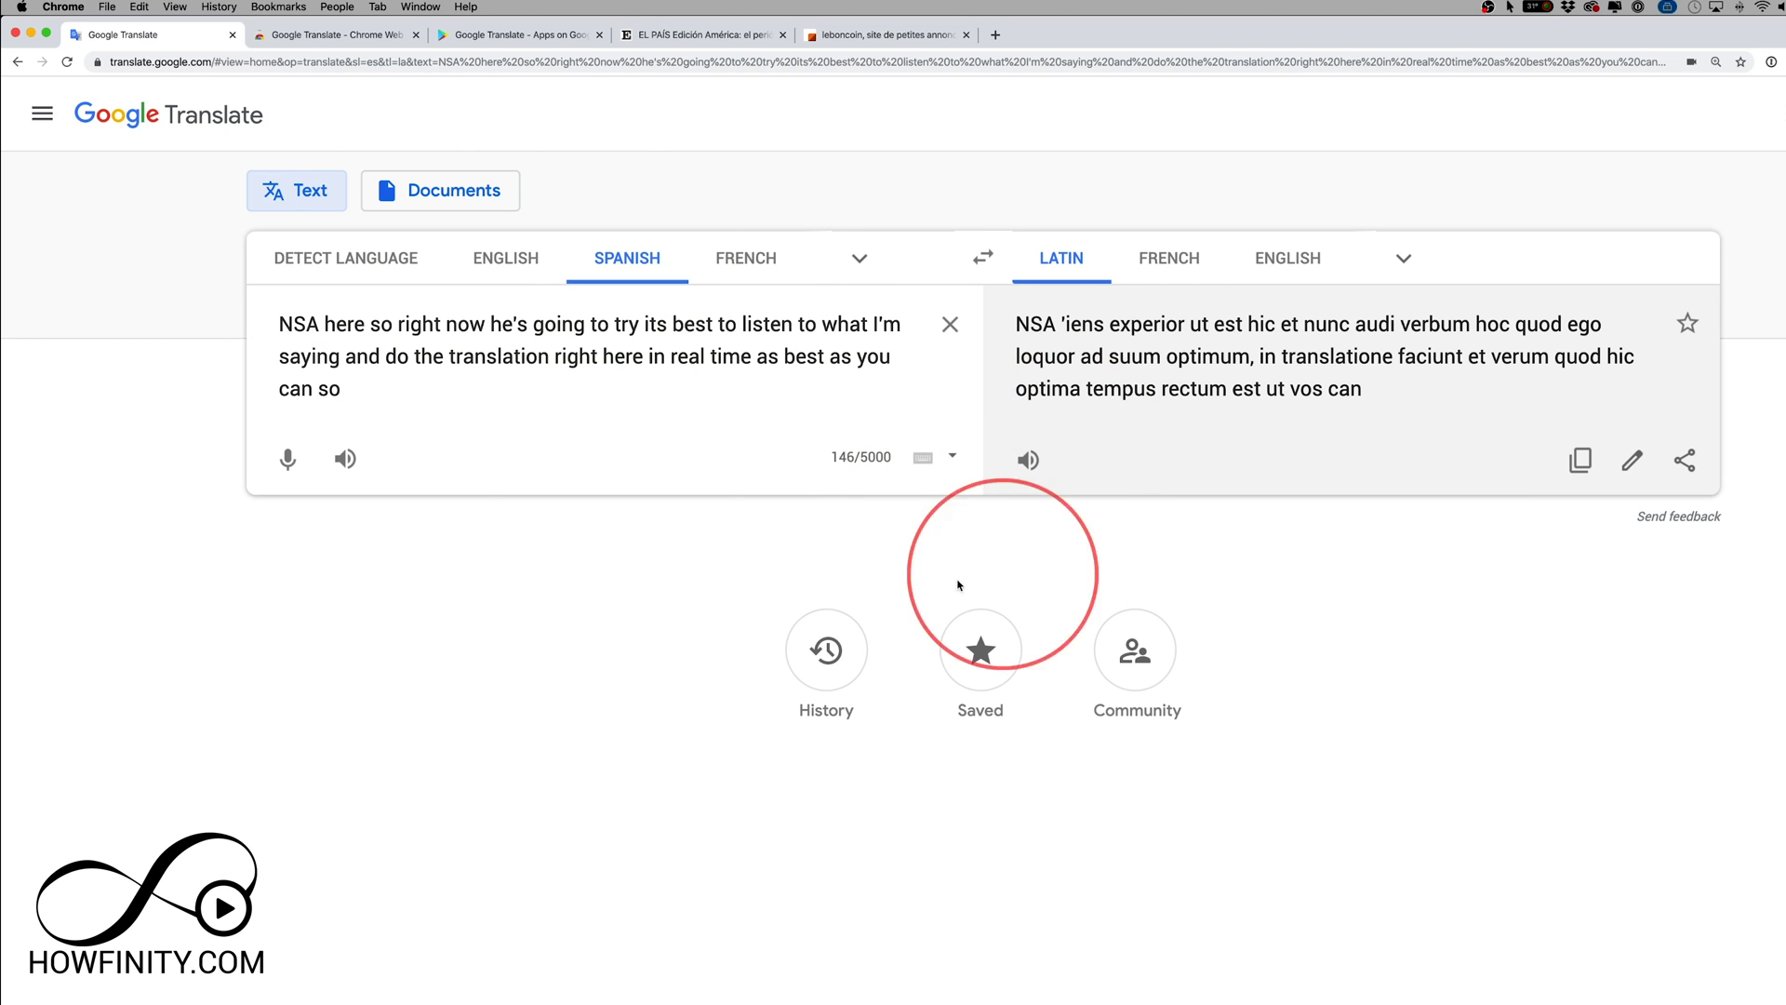
{"action": "left_click", "coordinate": [443, 207]}
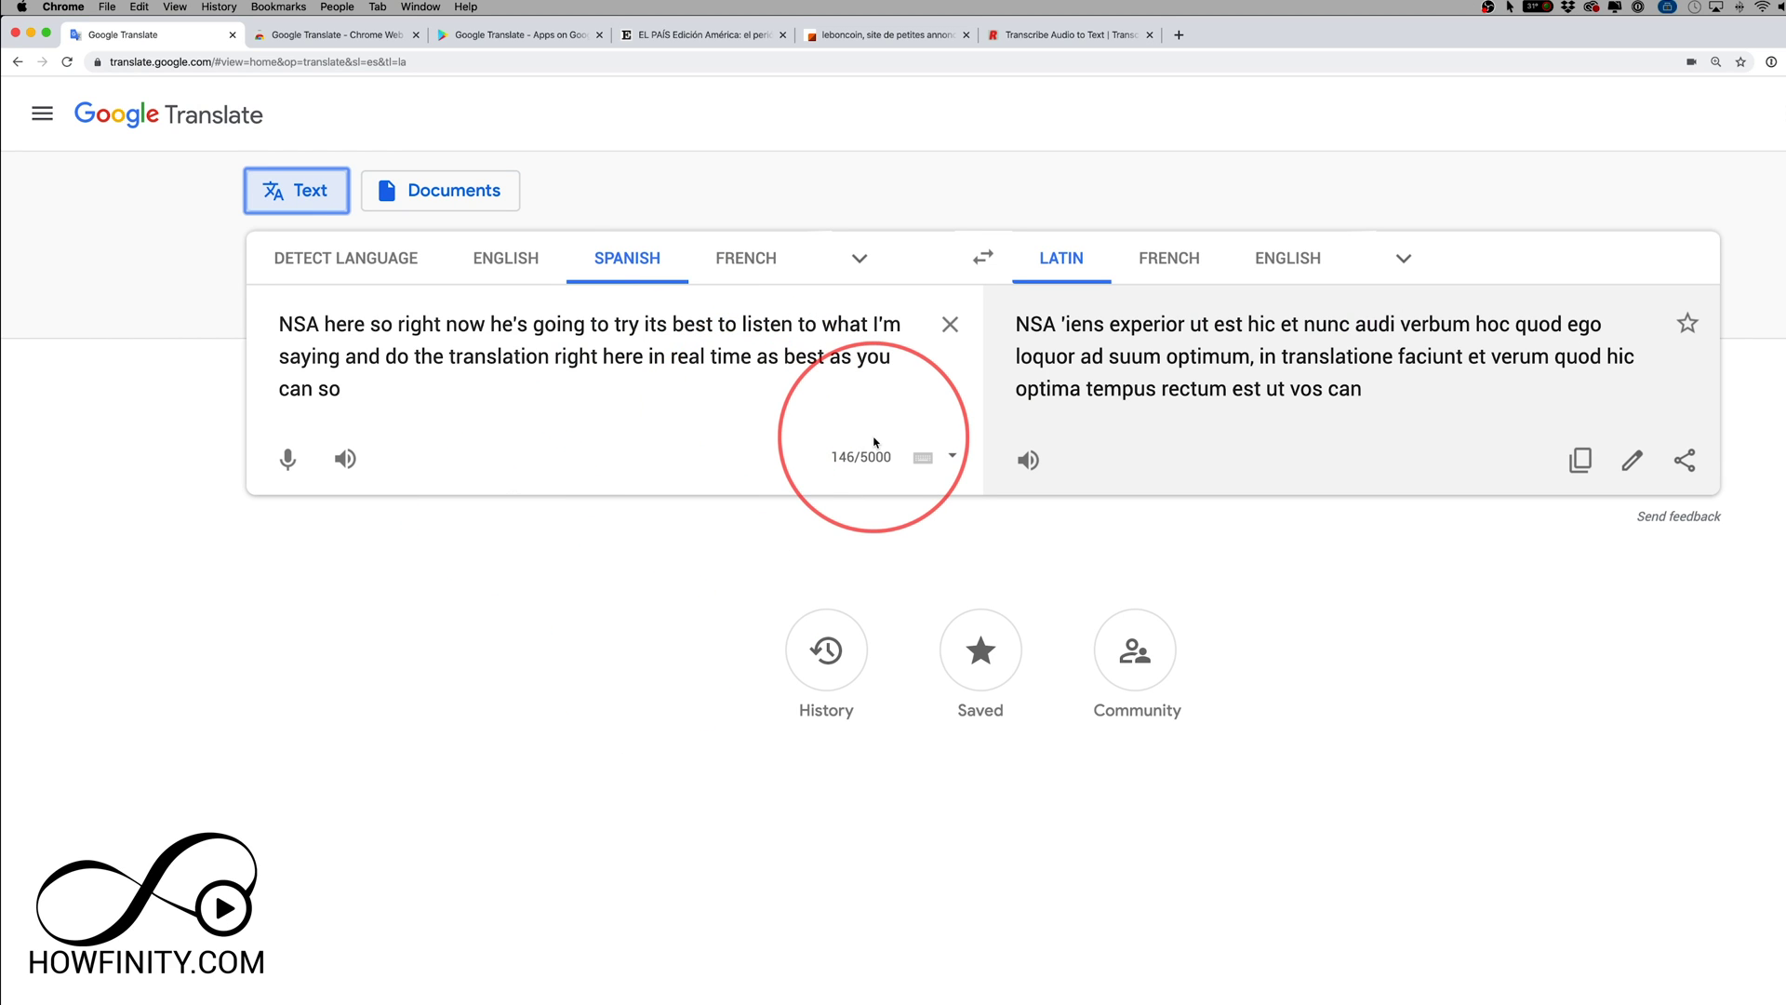
{"action": "left_click", "coordinate": [1061, 35]}
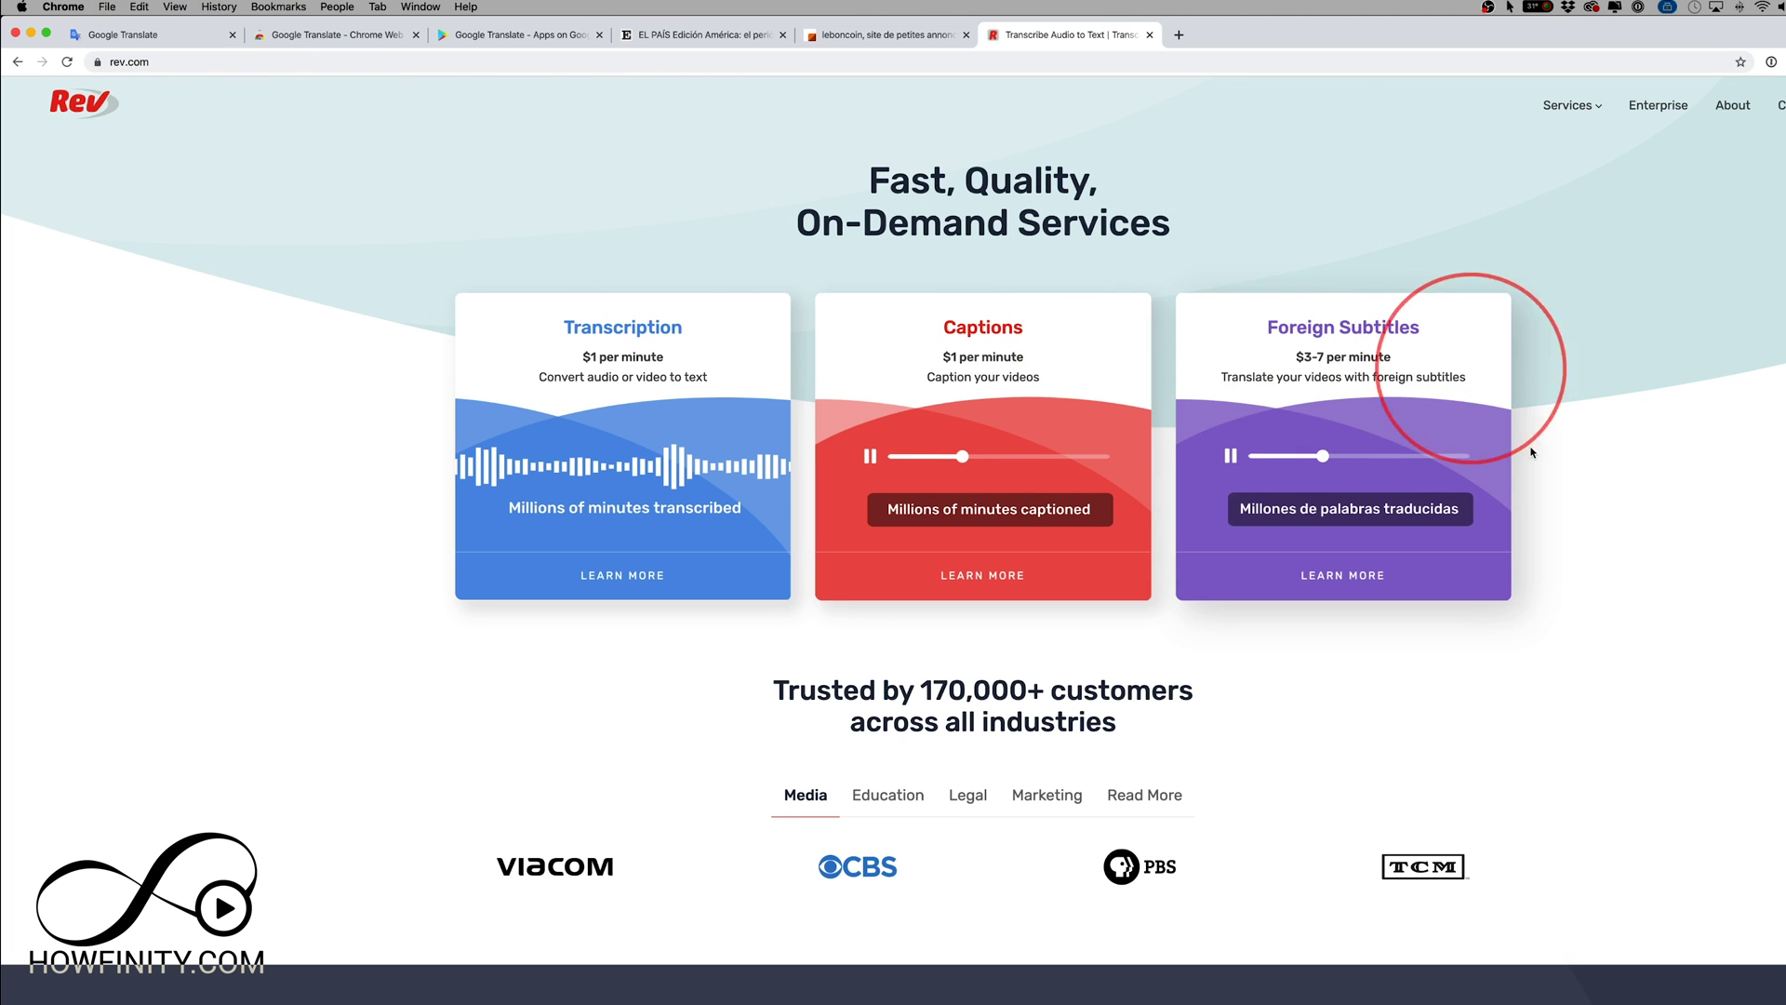
{"action": "scroll", "coordinate": [1637, 592], "scroll_direction": "down", "scroll_amount": 3}
{"action": "scroll", "coordinate": [1637, 593], "scroll_direction": "up", "scroll_amount": 3}
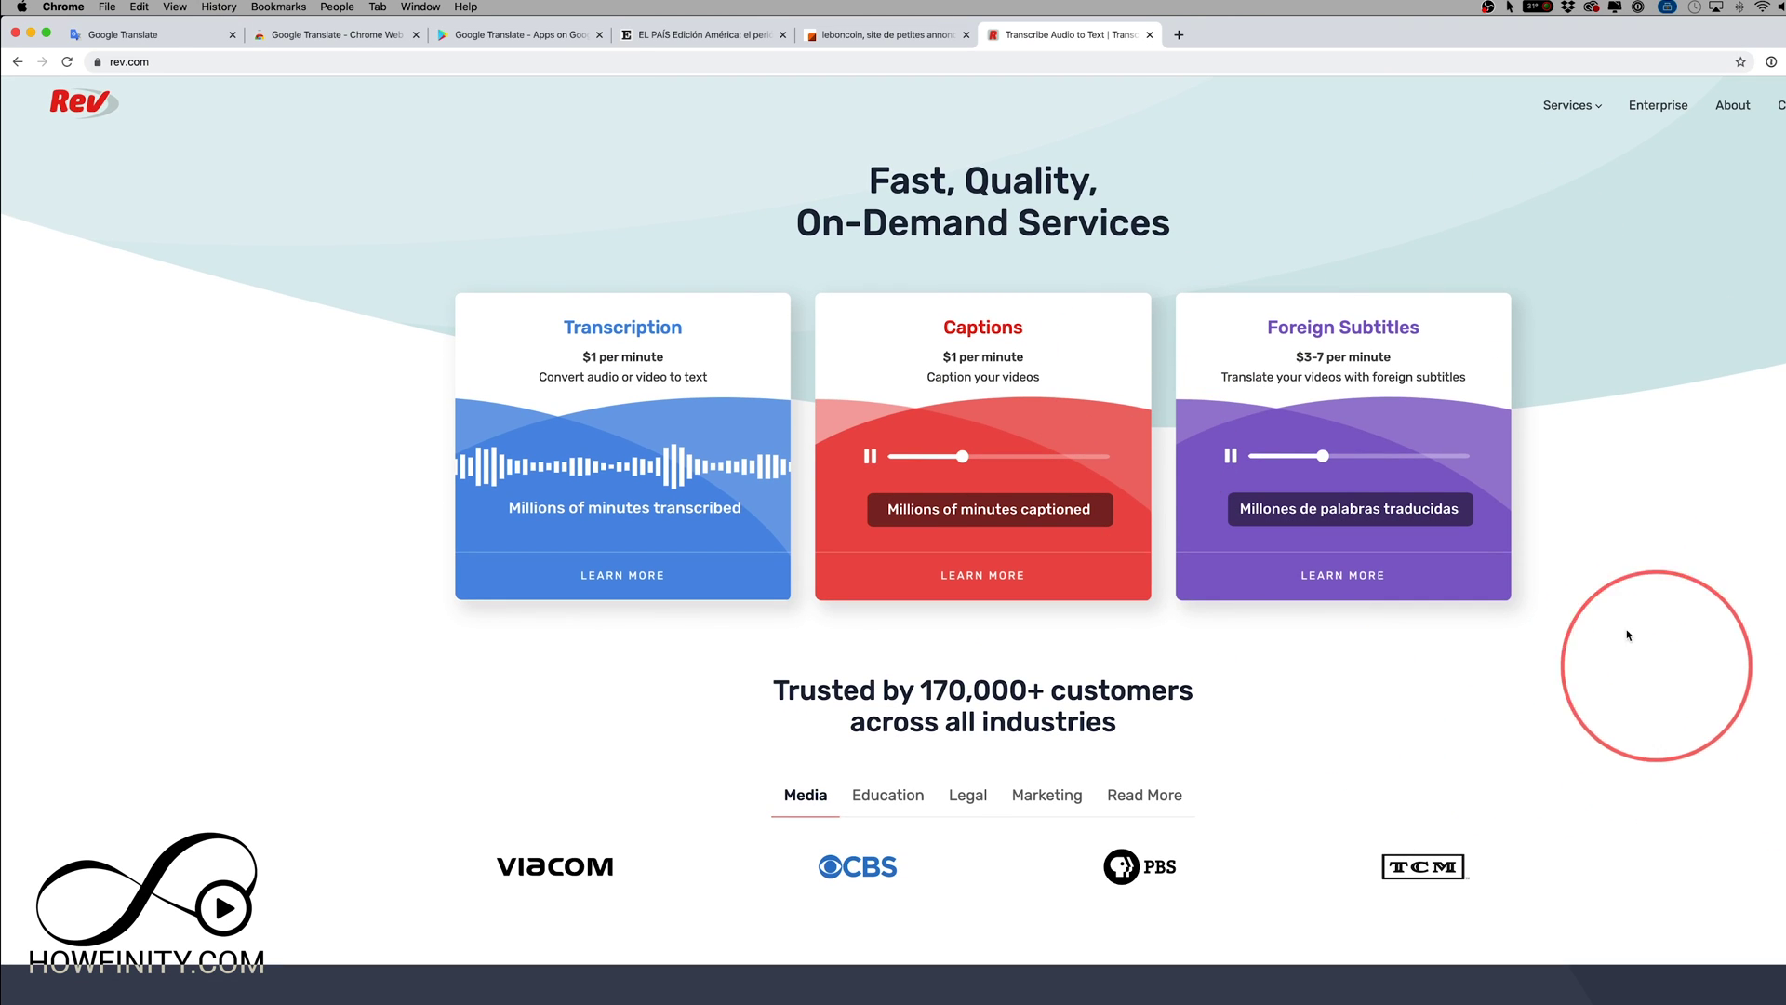
{"action": "left_click", "coordinate": [146, 35]}
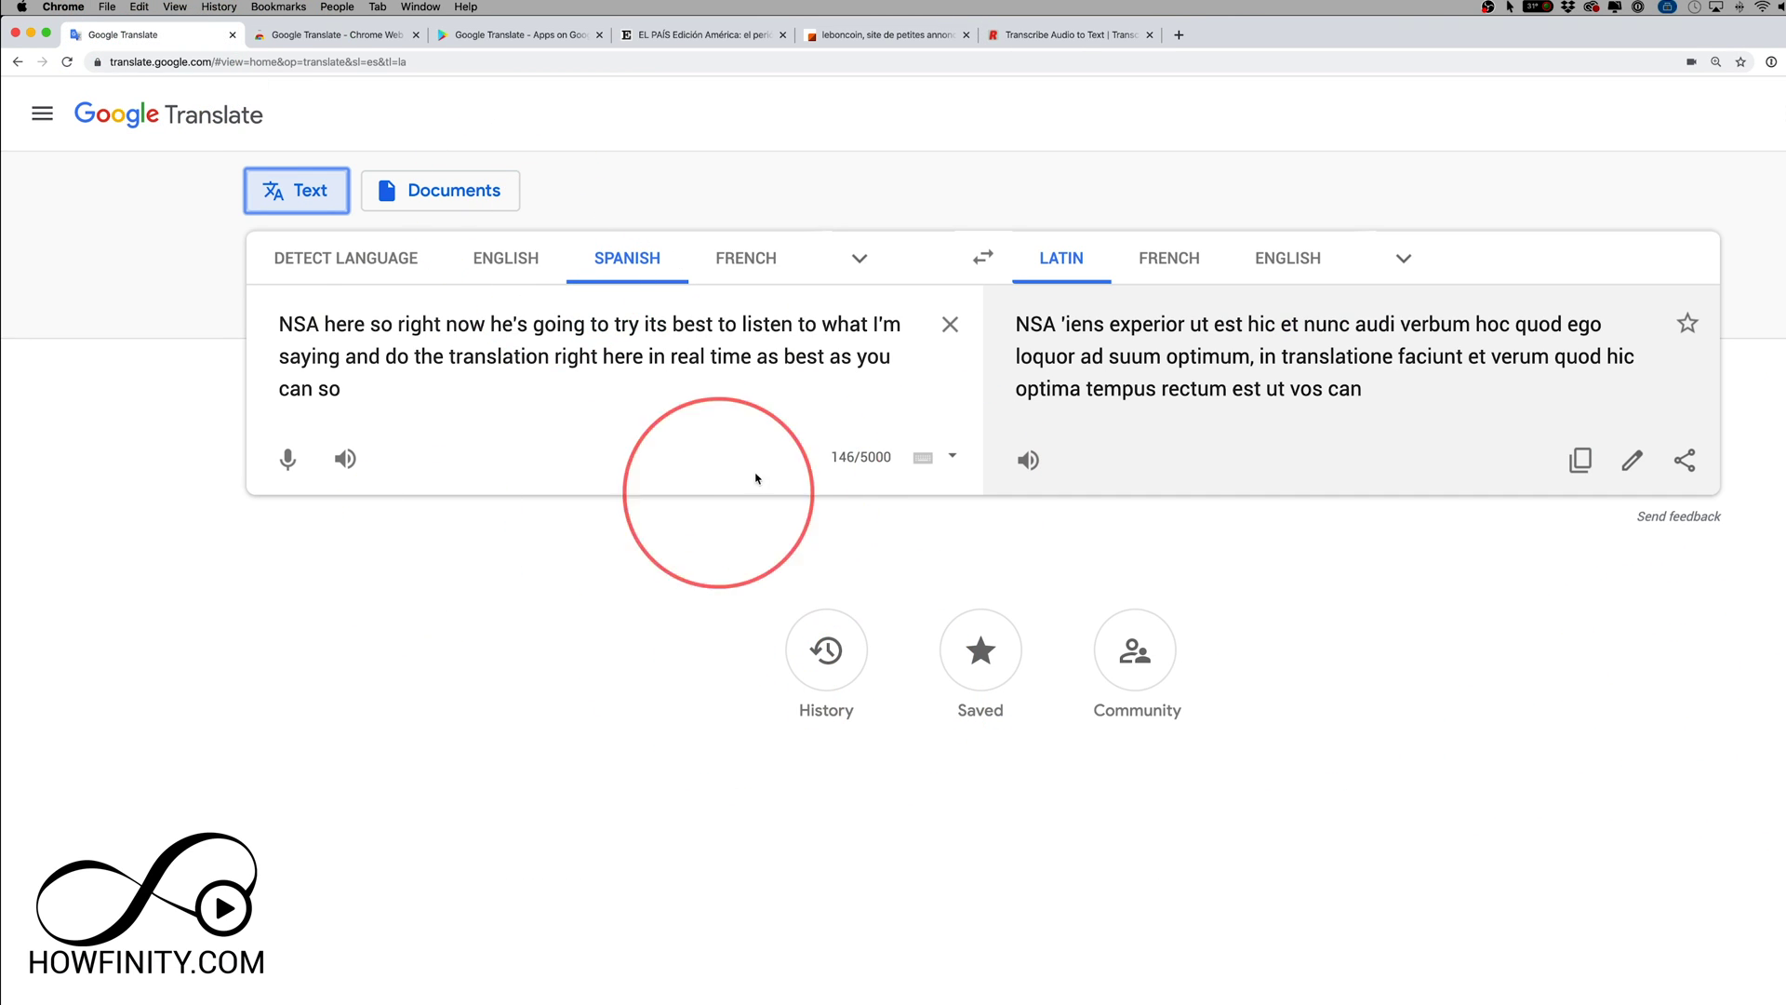